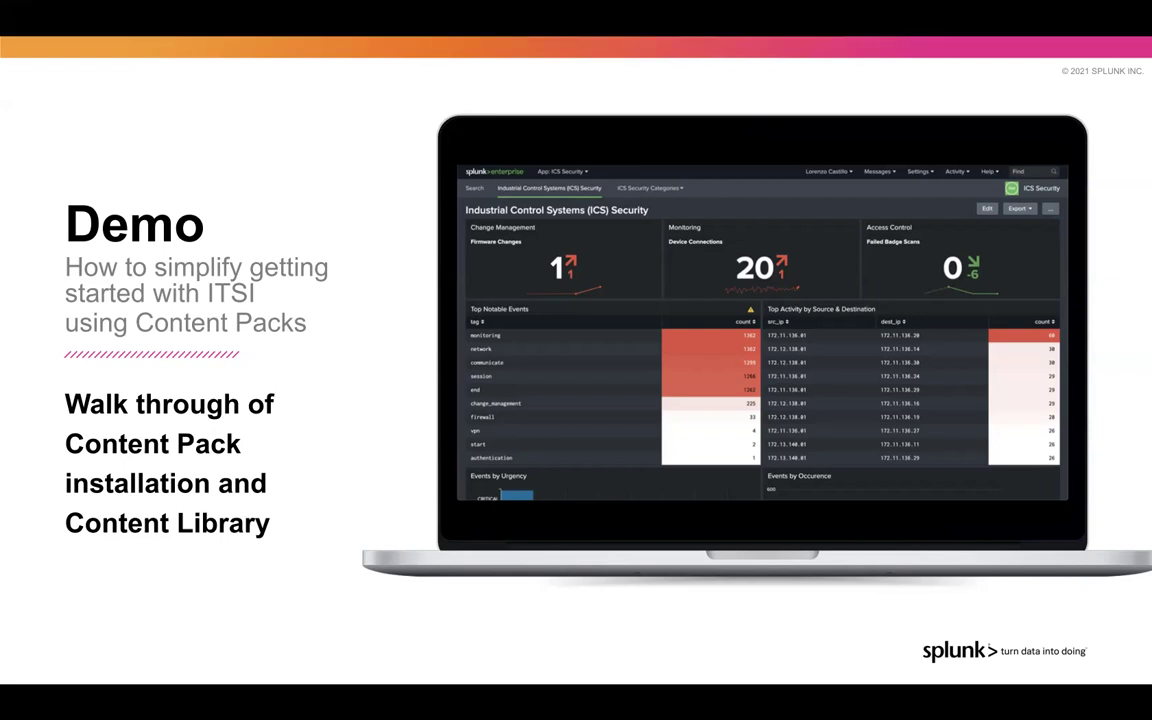
Exit the slideshow so the editor shows slide 7, Demo, of the Tech Talks deck.
key("Escape")
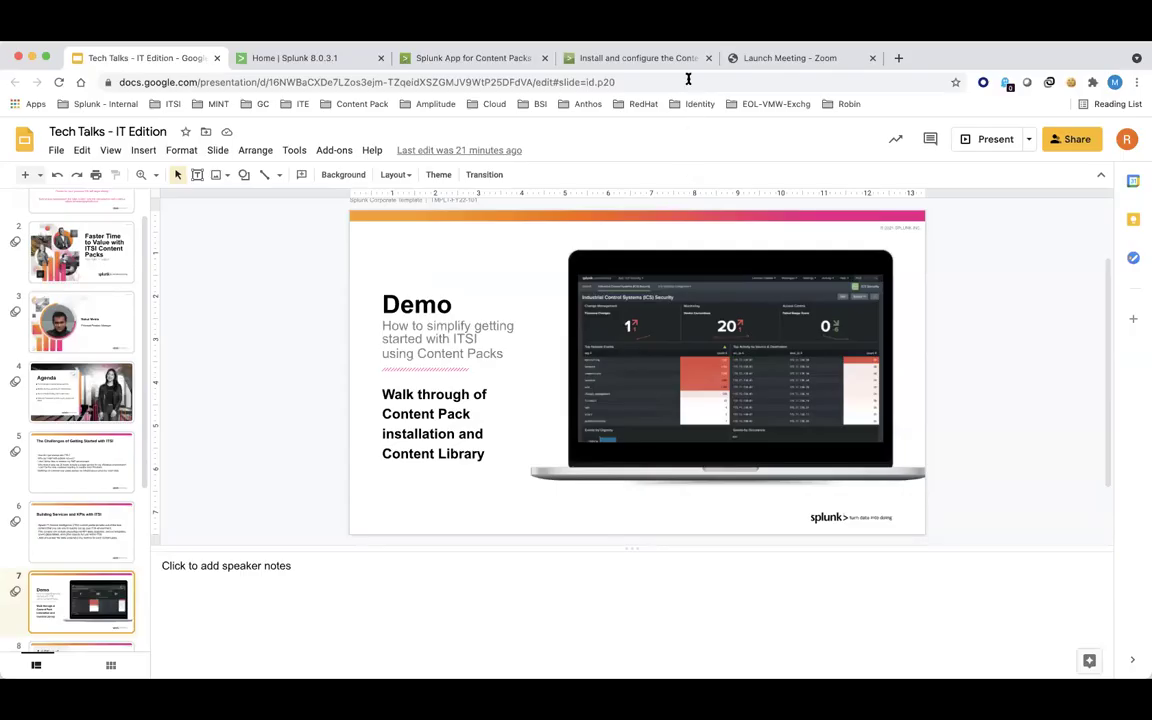
Switch to the Unix and Linux Content Pack install guide and scroll down to its install steps.
left_click(643, 58)
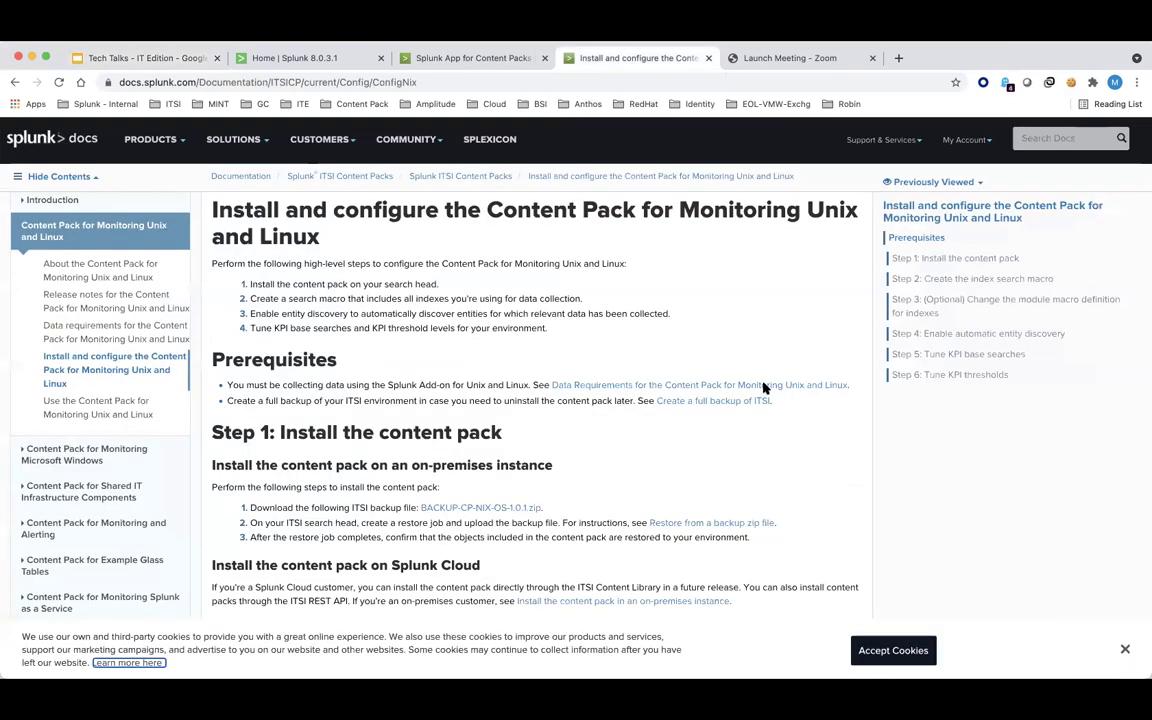
scroll(763, 388, "up", 2)
scroll(763, 388, "down", 2)
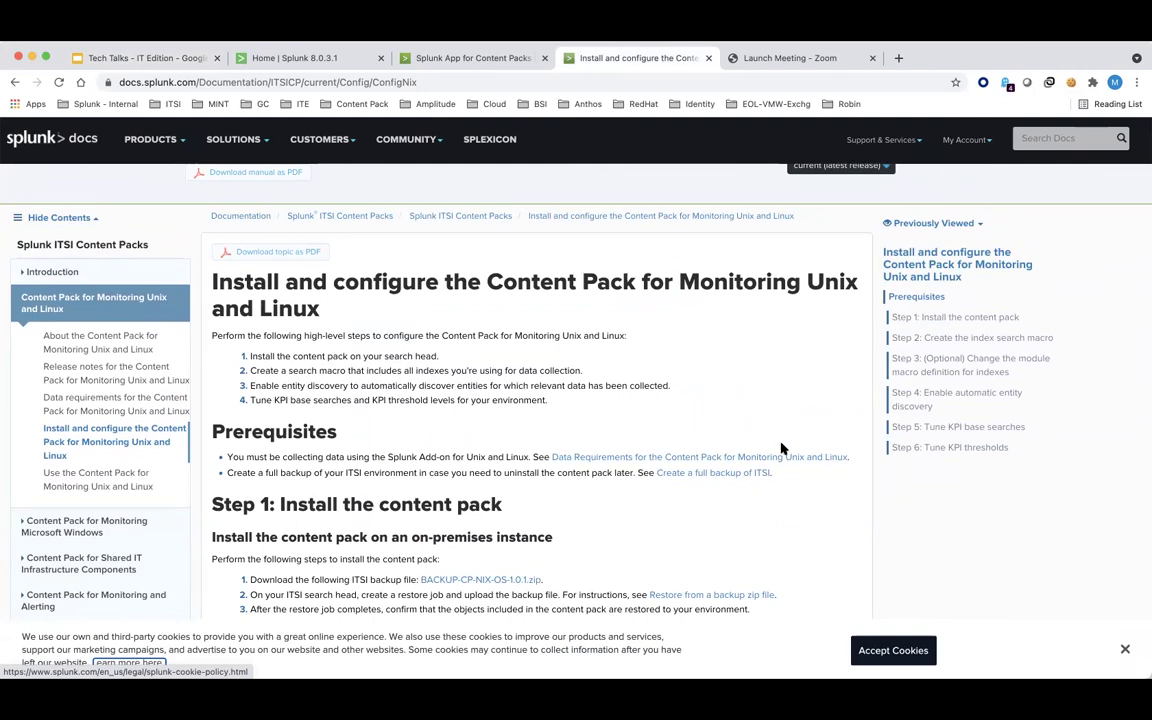
scroll(783, 448, "down", 2)
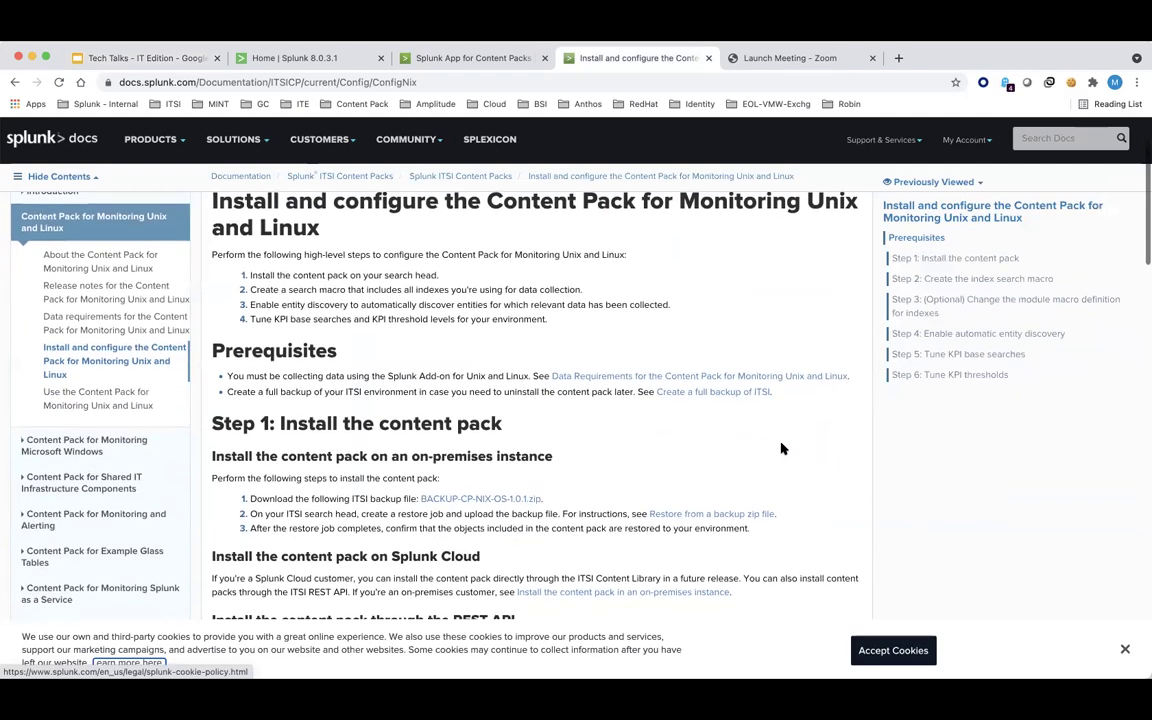
scroll(783, 448, "down", 1)
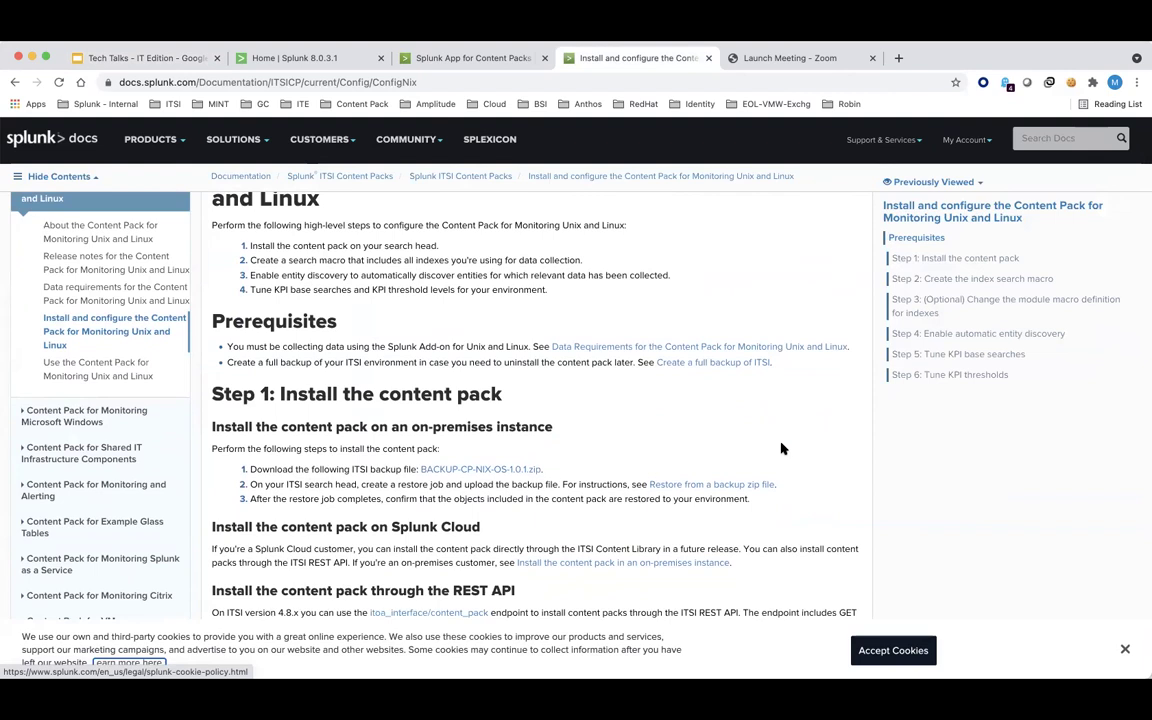
scroll(730, 449, "down", 2)
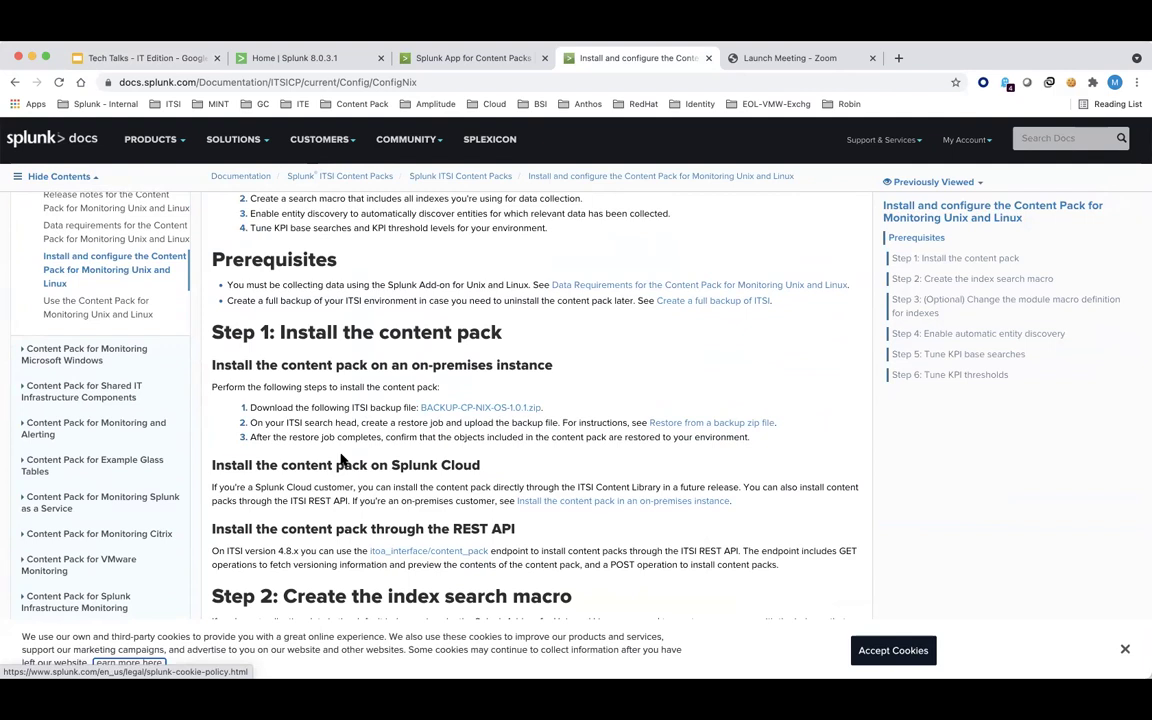
scroll(340, 459, "down", 2)
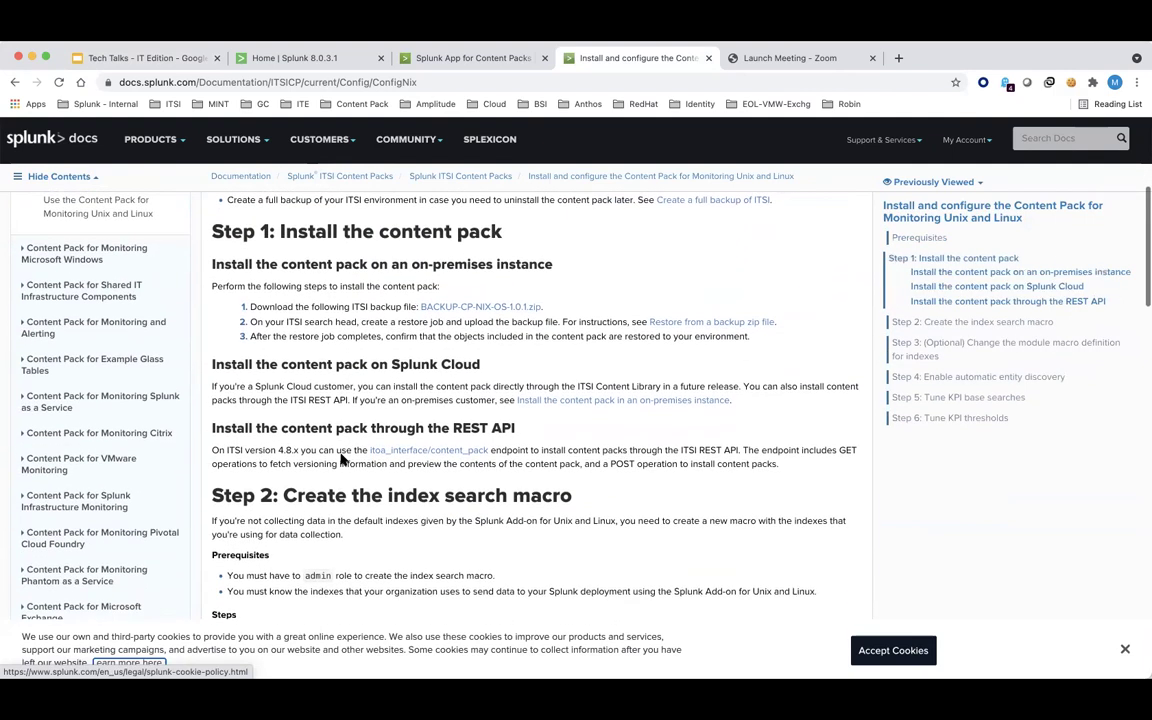
scroll(342, 459, "down", 1)
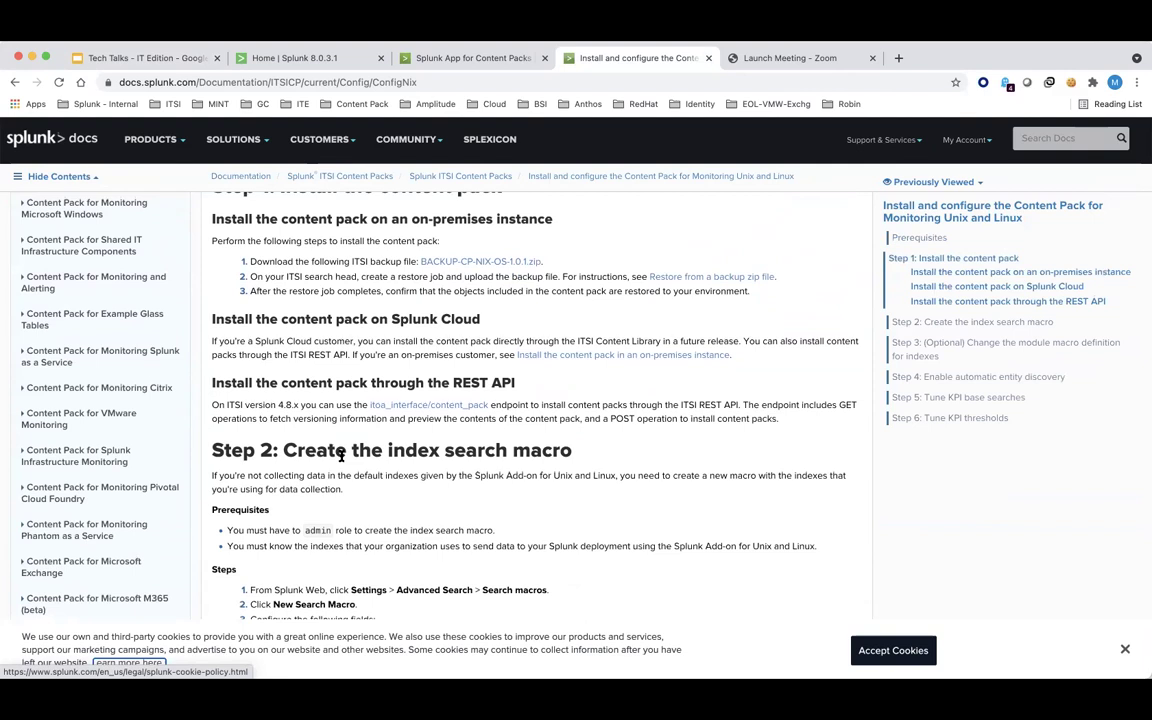
scroll(341, 455, "down", 1)
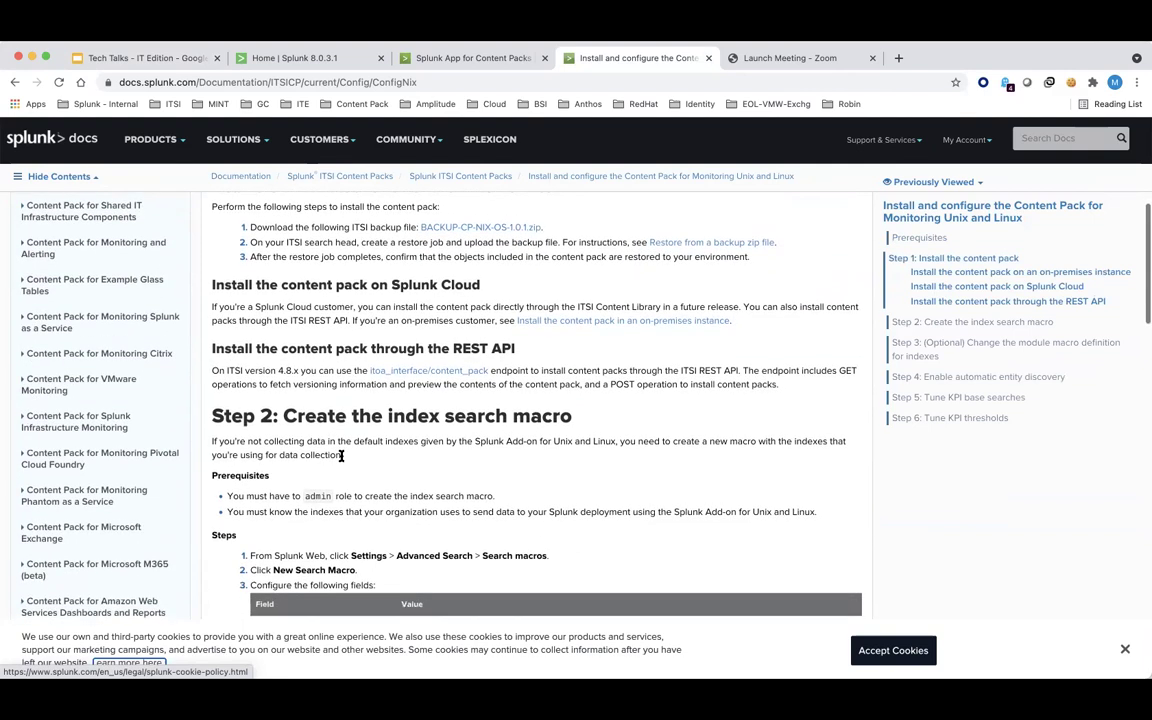
scroll(341, 455, "down", 1)
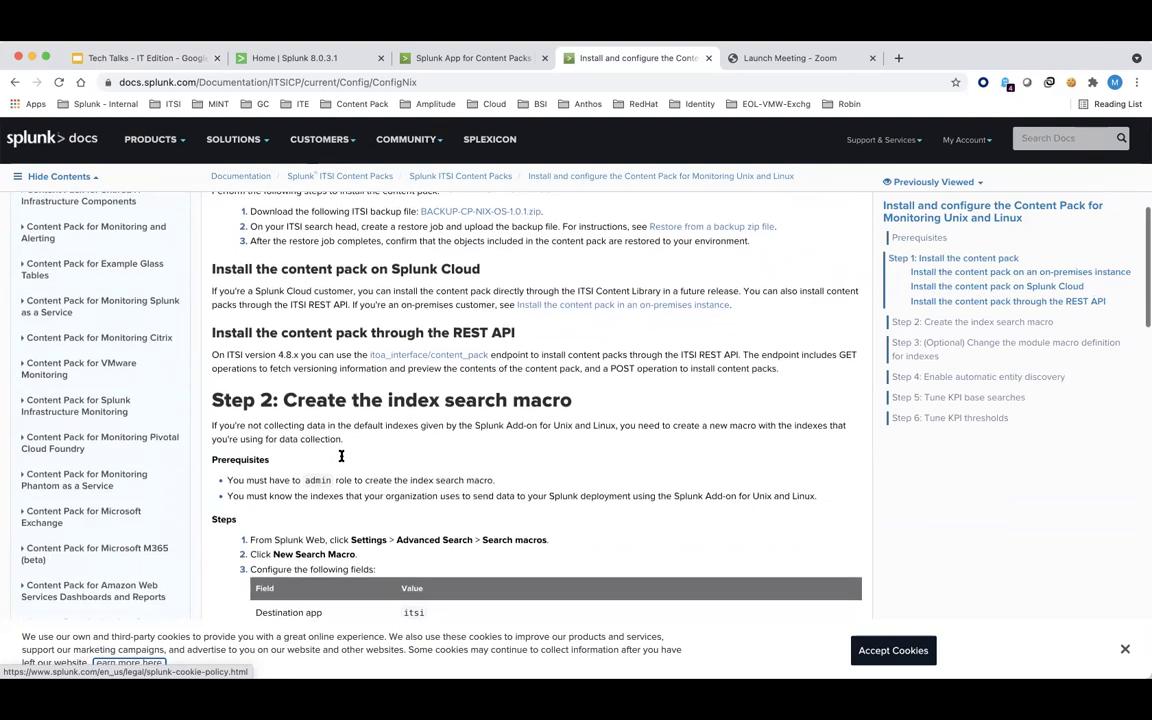
scroll(341, 456, "down", 1)
scroll(341, 456, "down", 2)
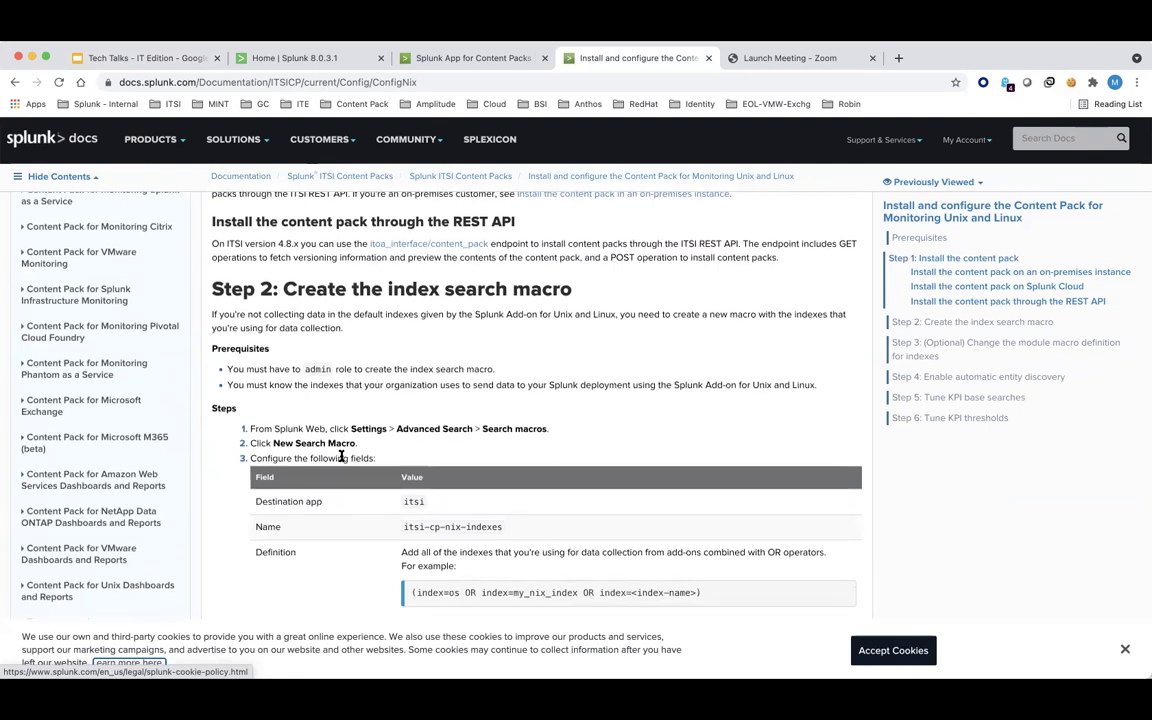
scroll(341, 456, "down", 5)
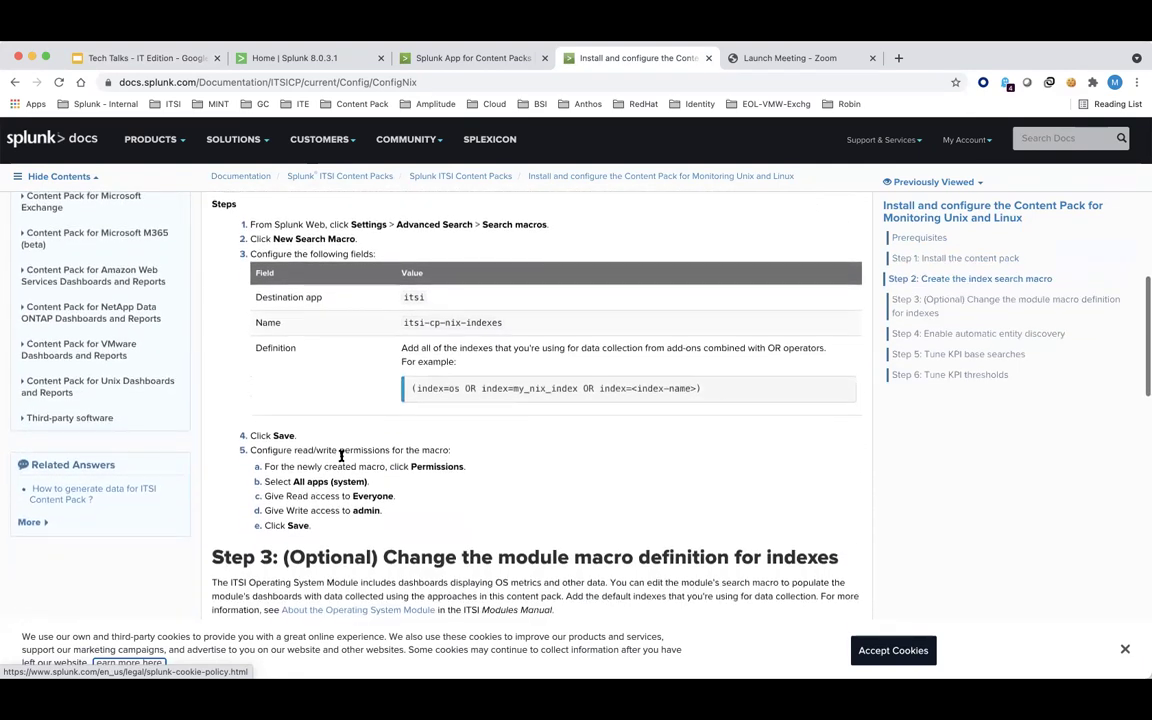
scroll(341, 456, "down", 2)
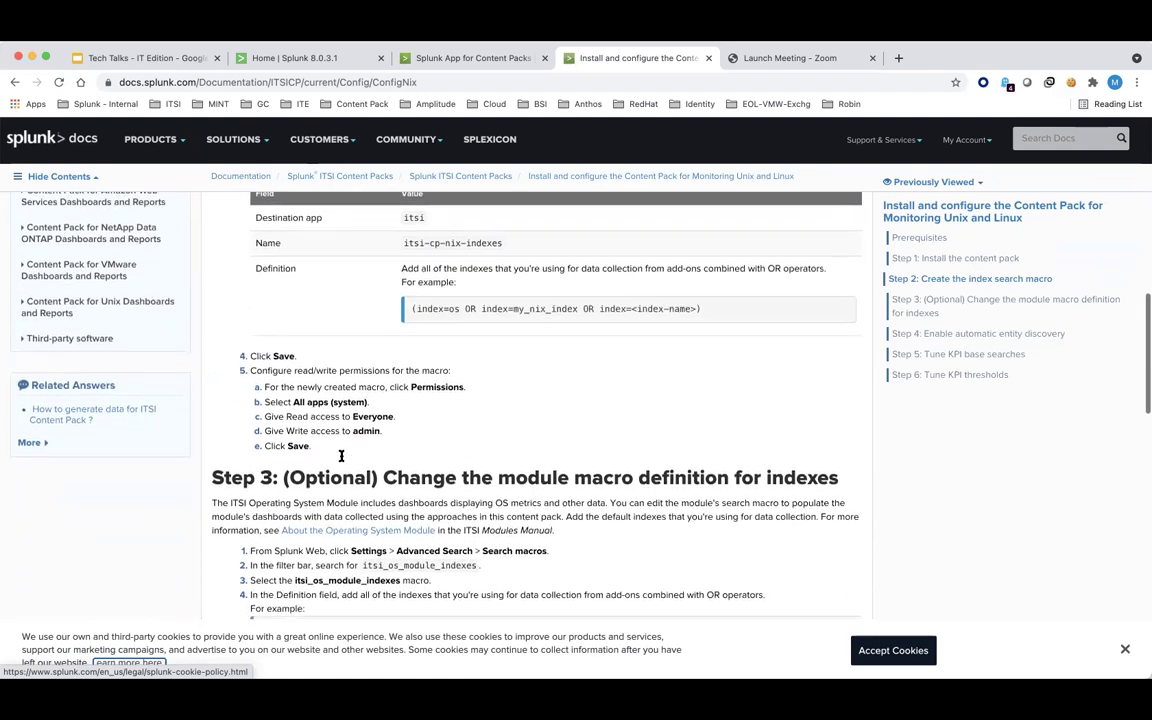
scroll(341, 456, "up", 1)
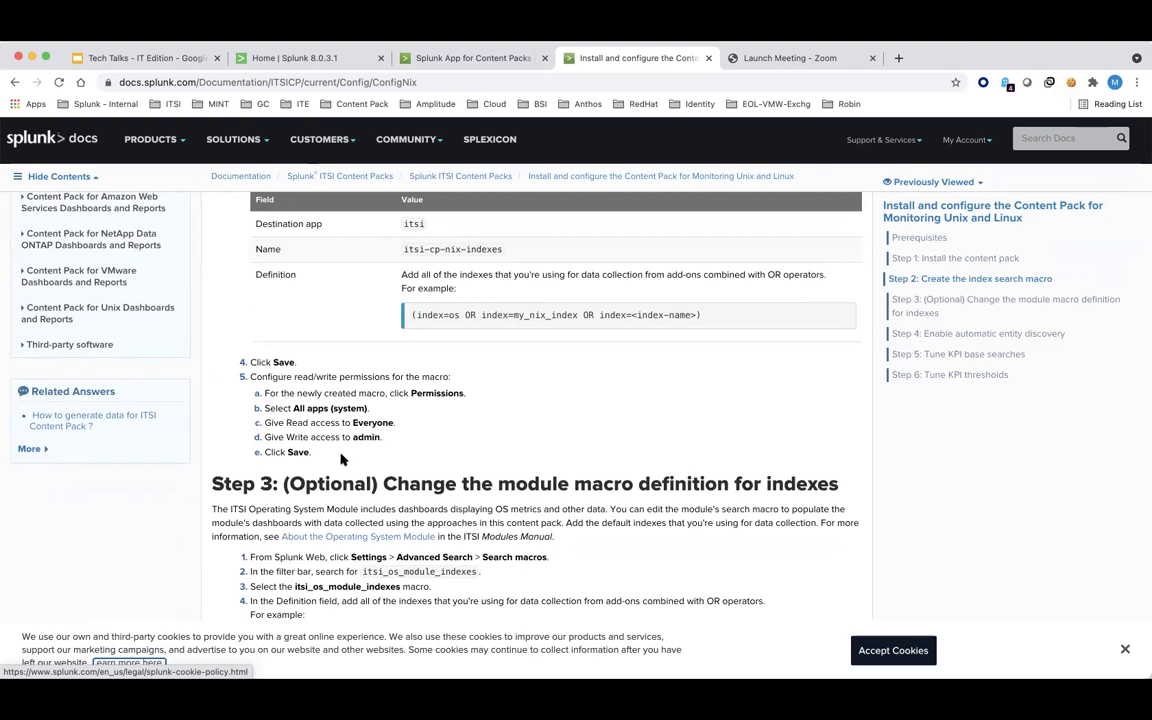
scroll(341, 458, "down", 2)
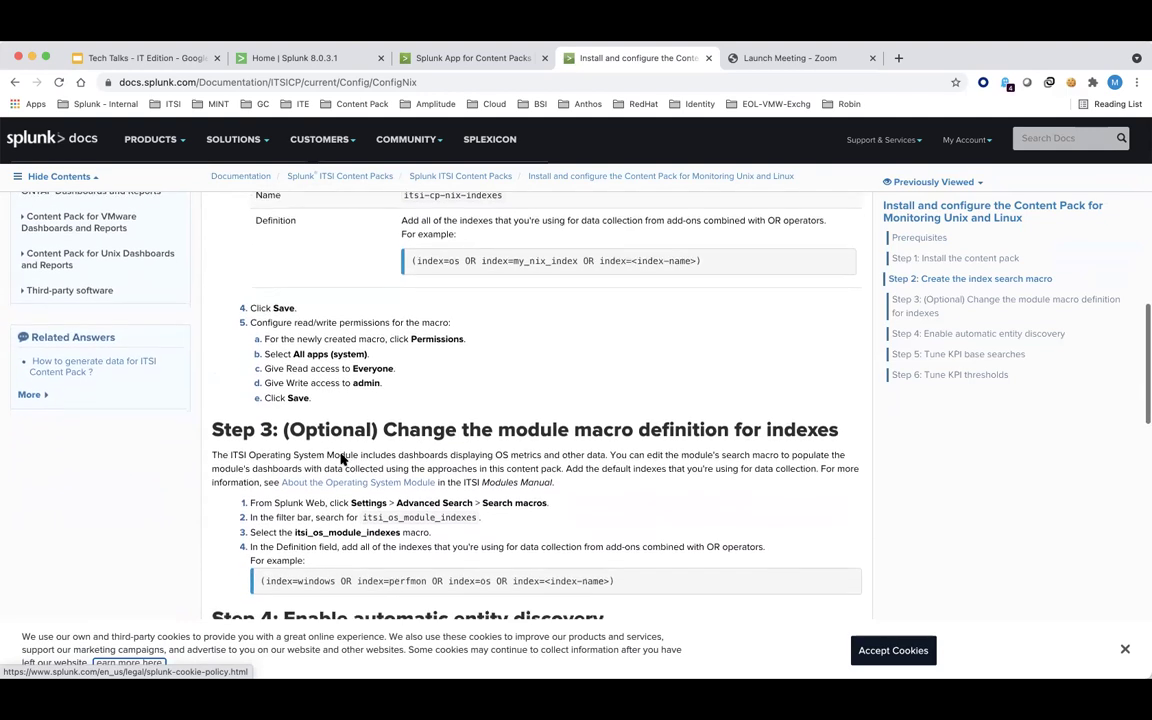
scroll(341, 458, "down", 1)
scroll(341, 458, "down", 2)
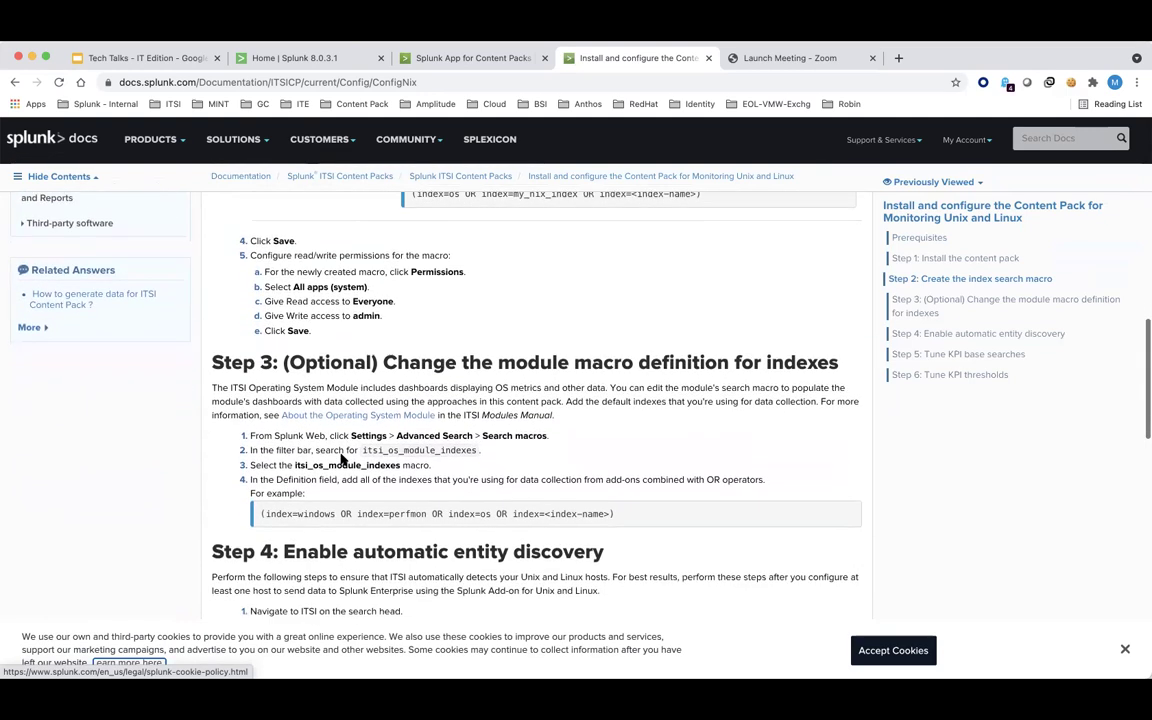
scroll(341, 458, "down", 2)
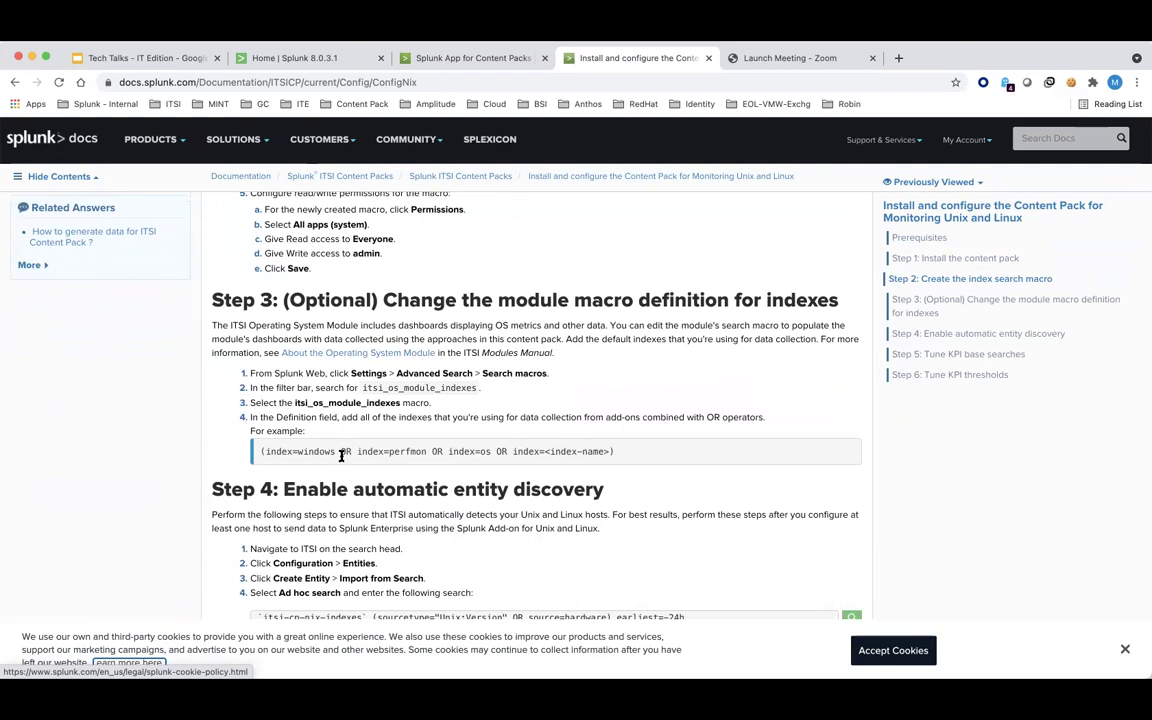
scroll(341, 456, "down", 3)
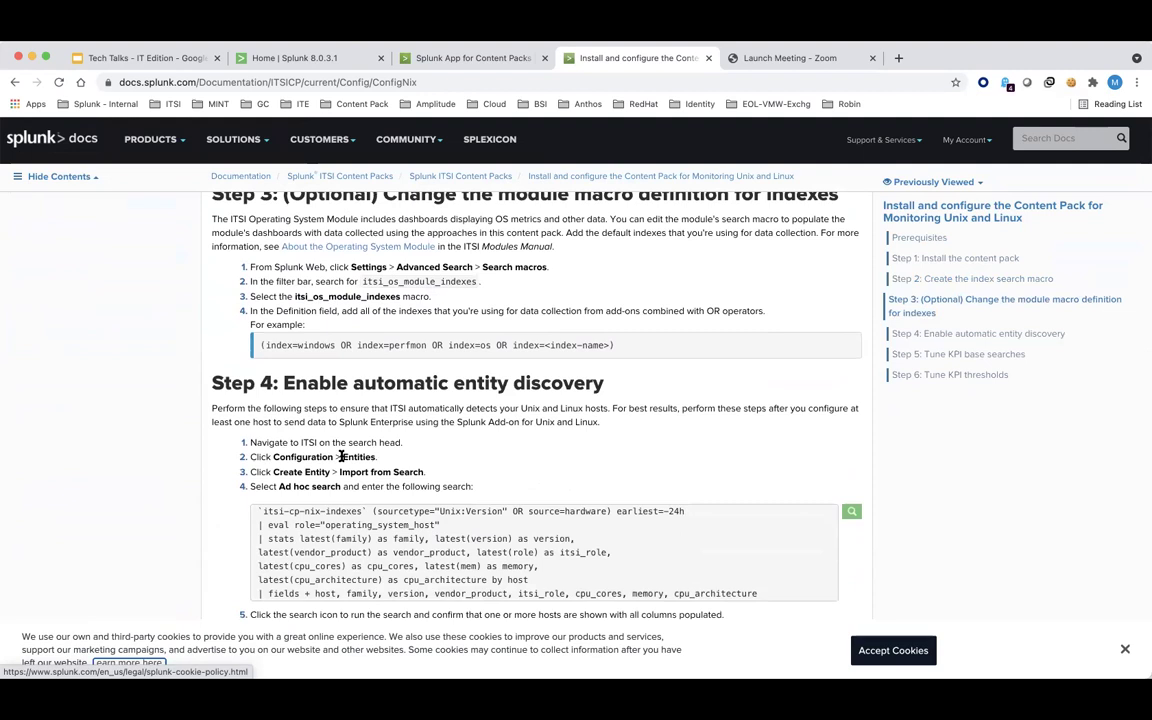
scroll(341, 456, "down", 2)
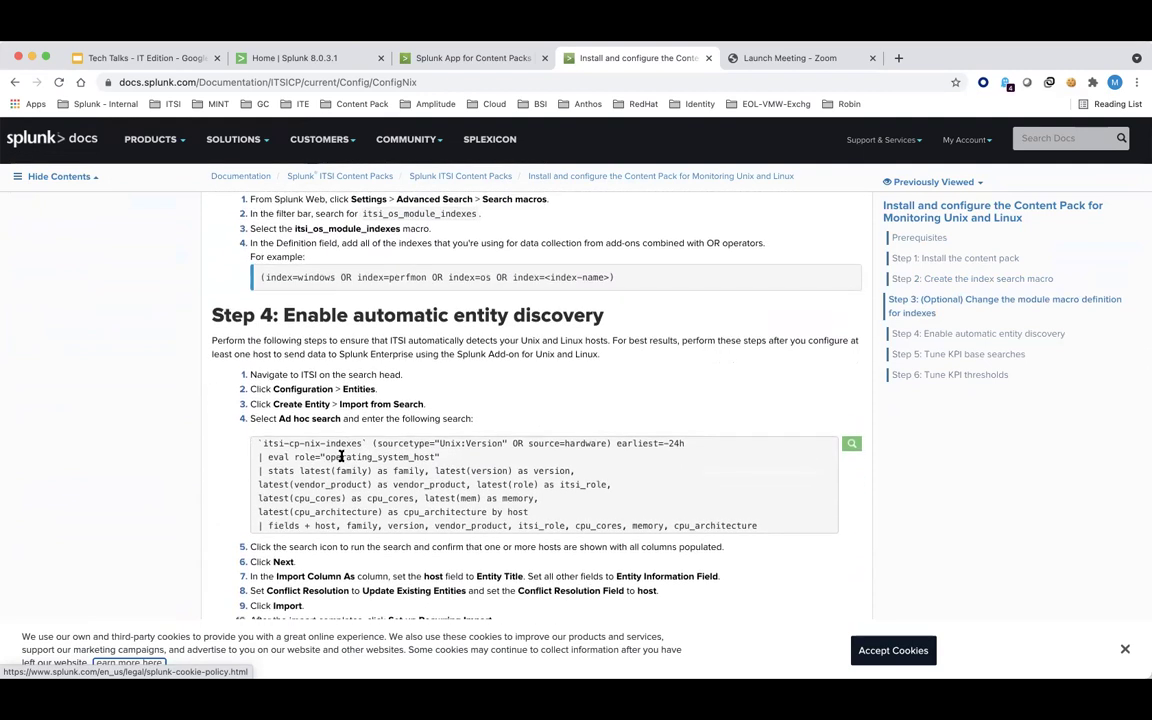
scroll(341, 456, "down", 1)
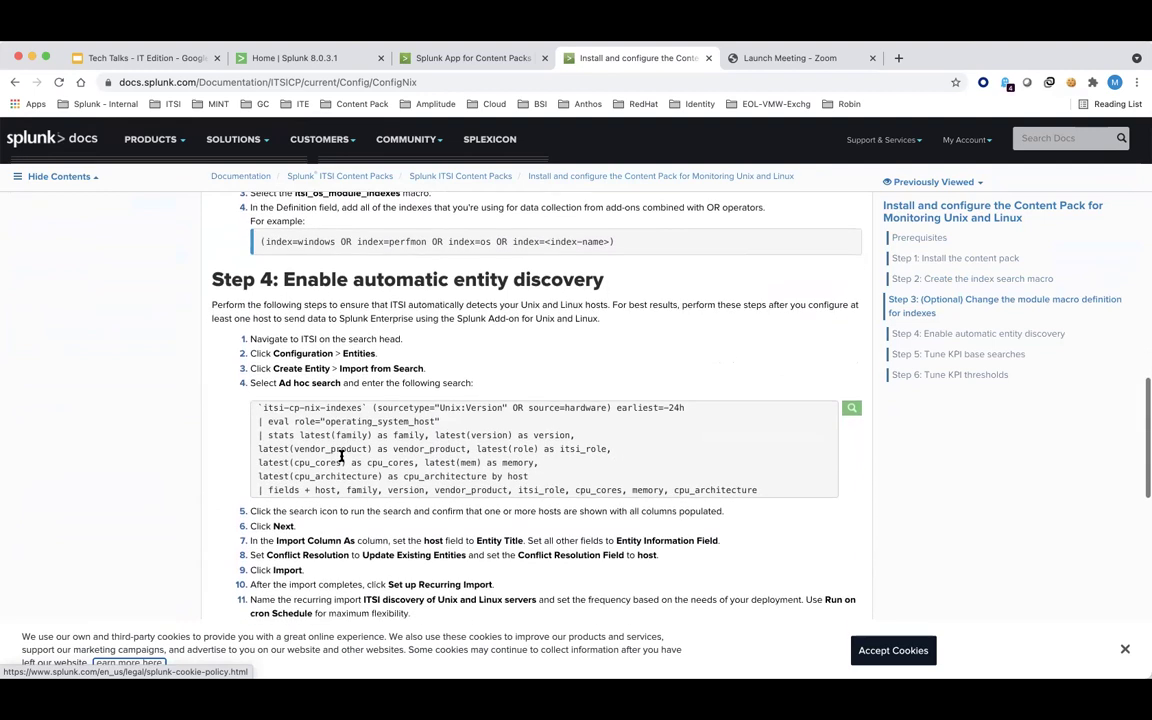
scroll(341, 456, "down", 1)
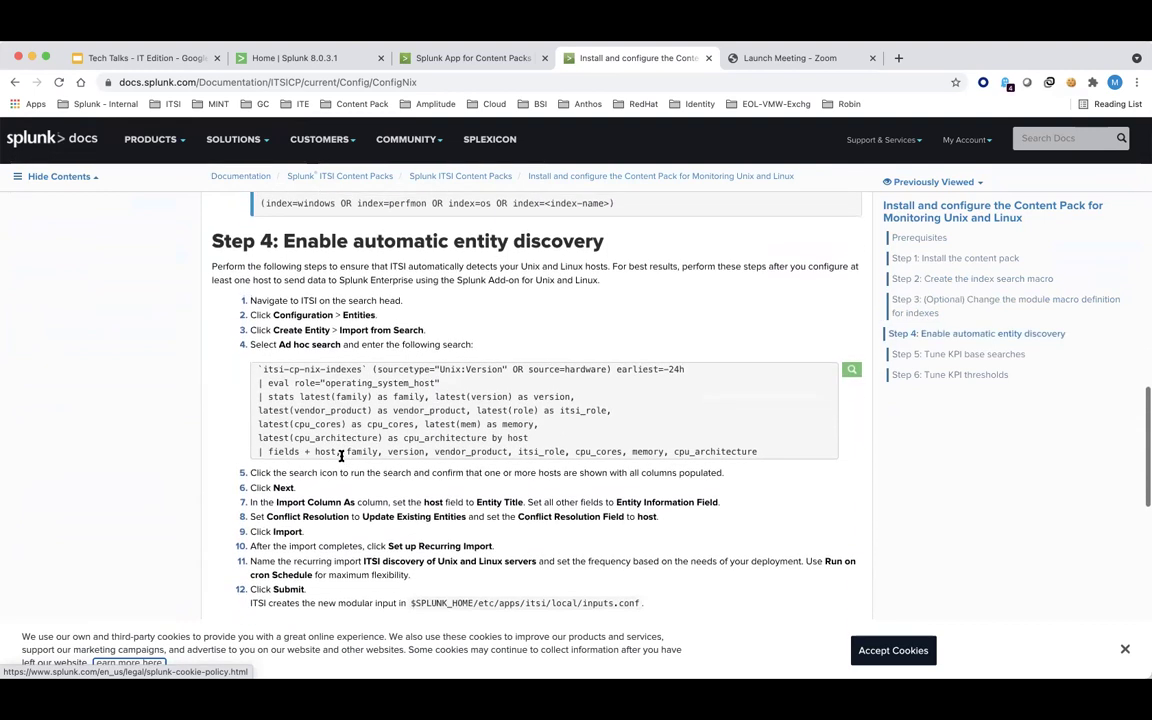
scroll(341, 456, "down", 3)
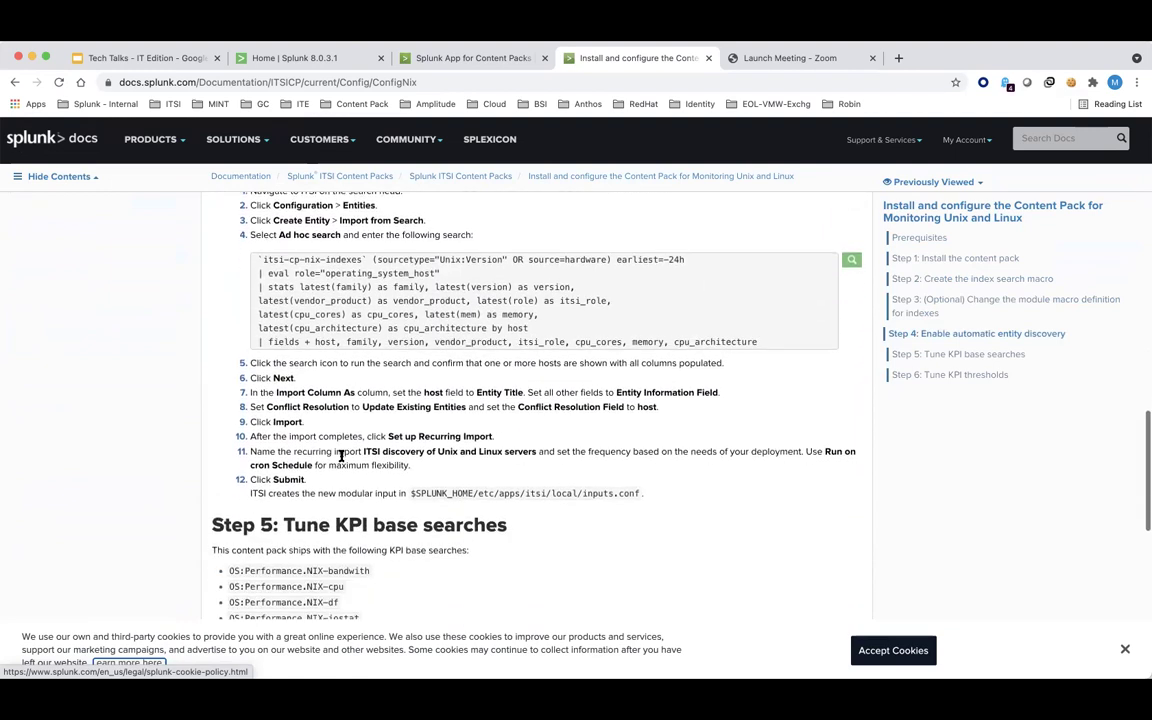
scroll(341, 456, "down", 1)
scroll(341, 456, "down", 1)
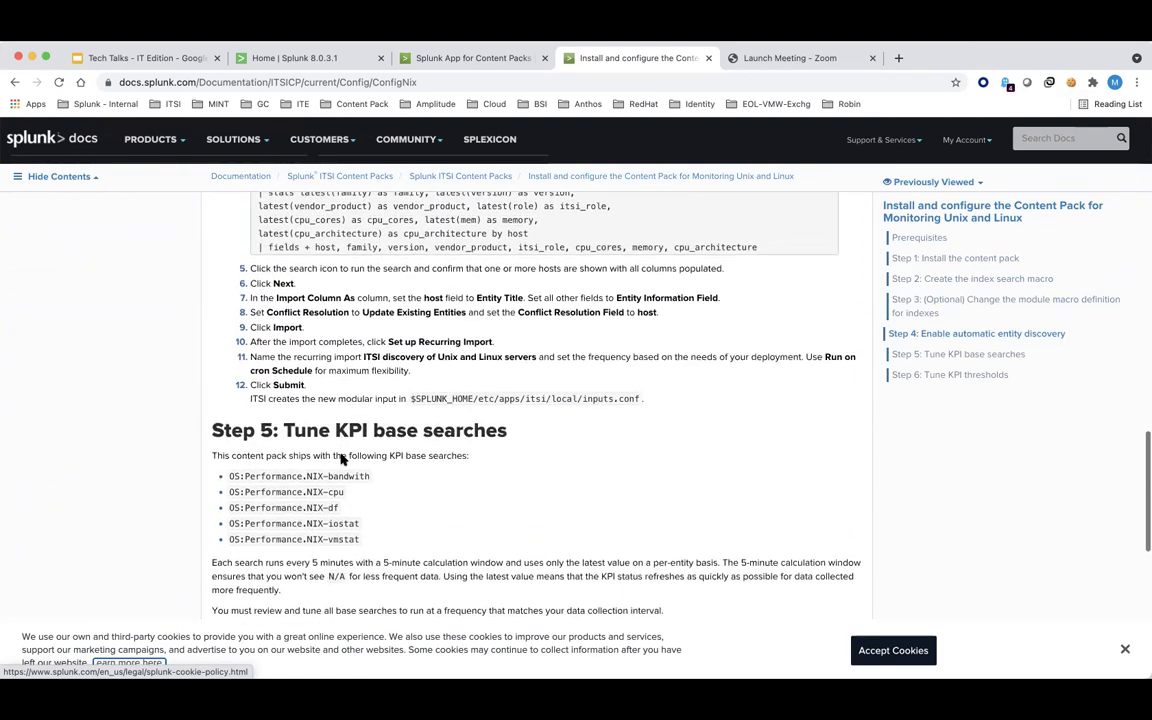
scroll(341, 456, "down", 1)
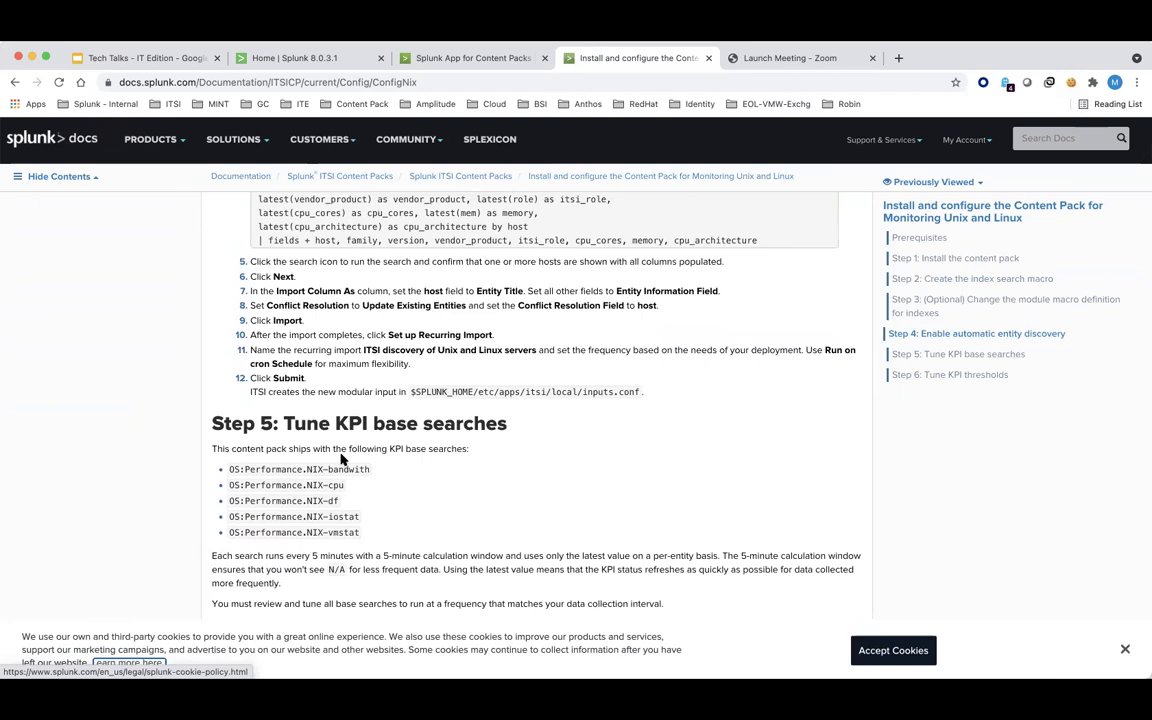
scroll(341, 458, "down", 1)
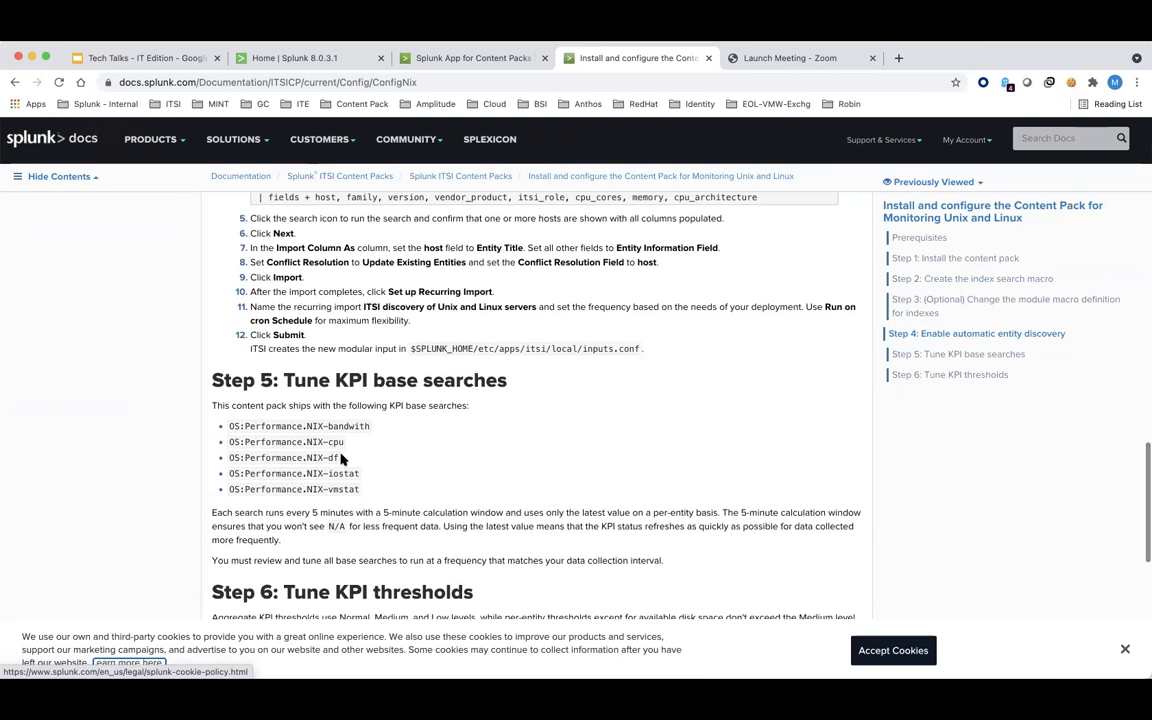
scroll(341, 458, "down", 3)
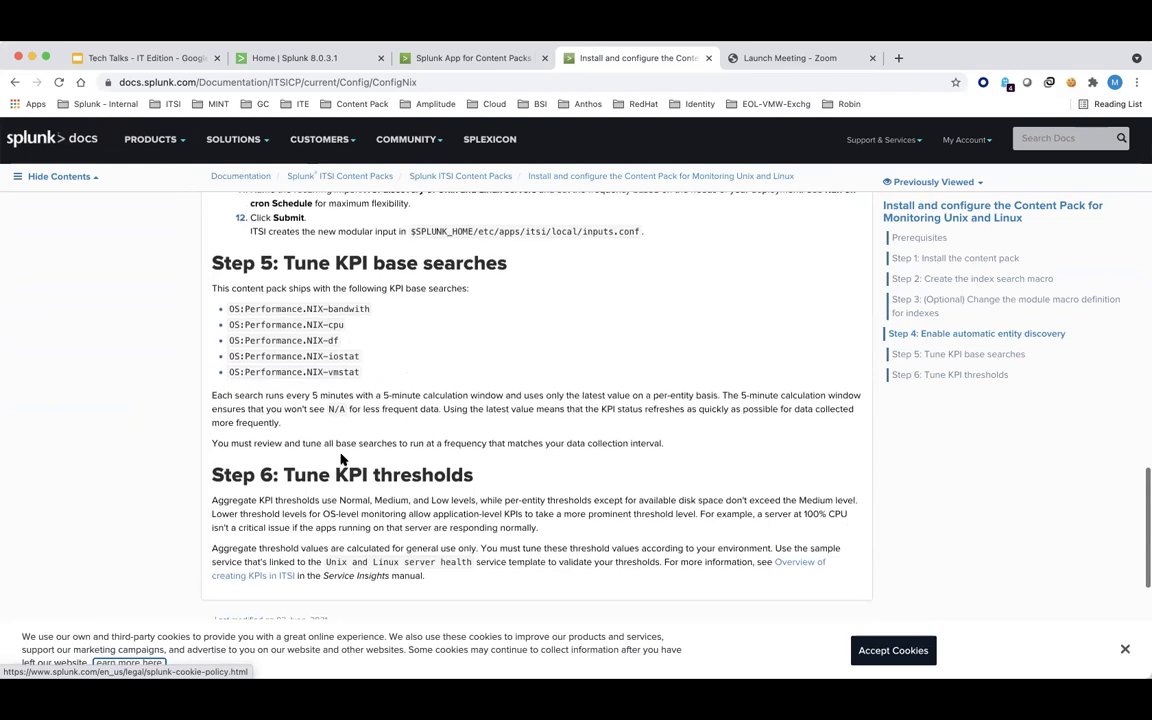
scroll(341, 458, "down", 1)
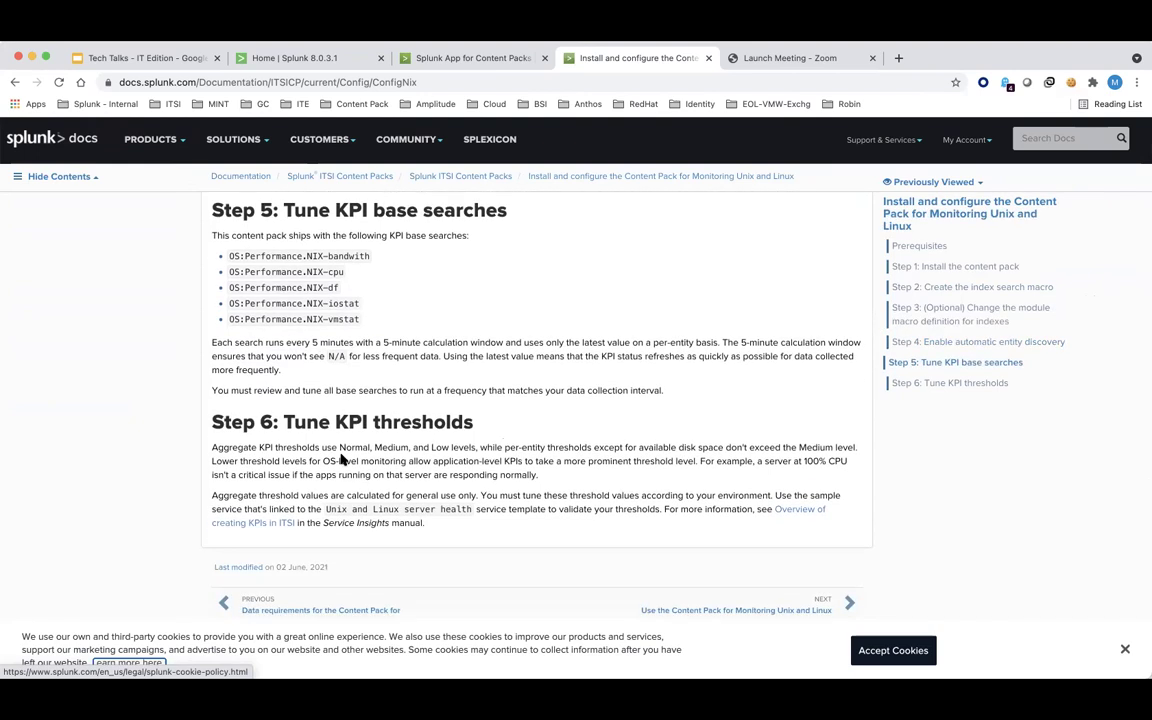
scroll(341, 458, "up", 2)
scroll(341, 458, "up", 1)
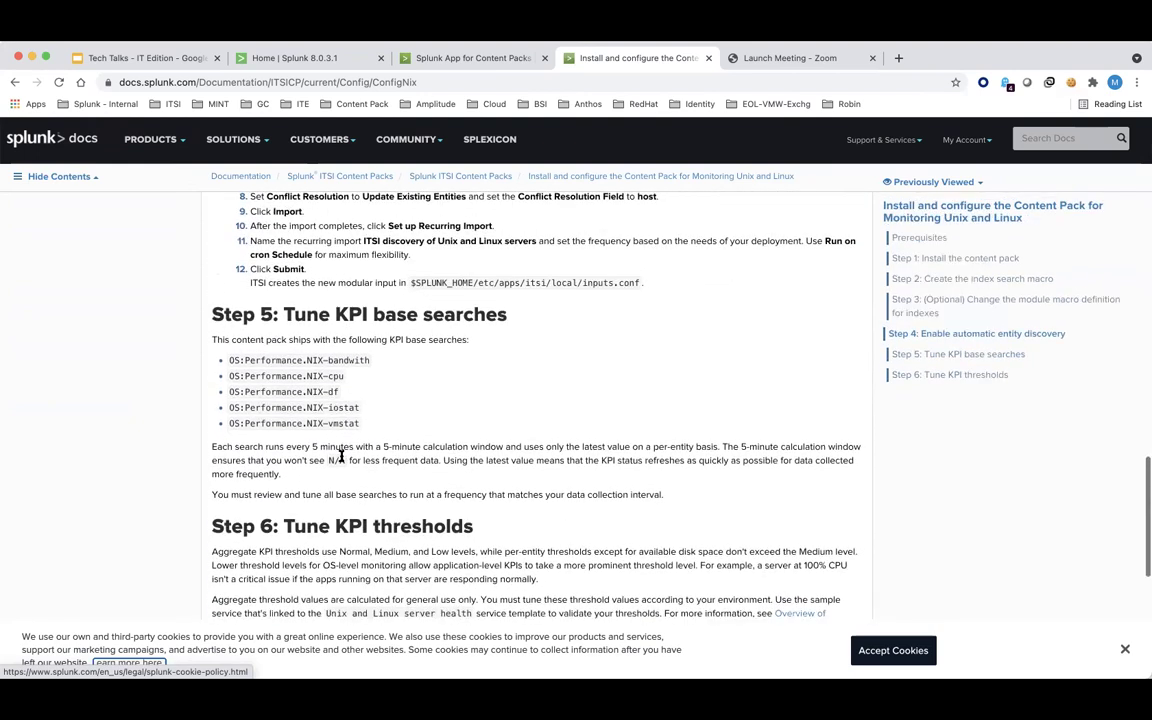
scroll(341, 456, "up", 20)
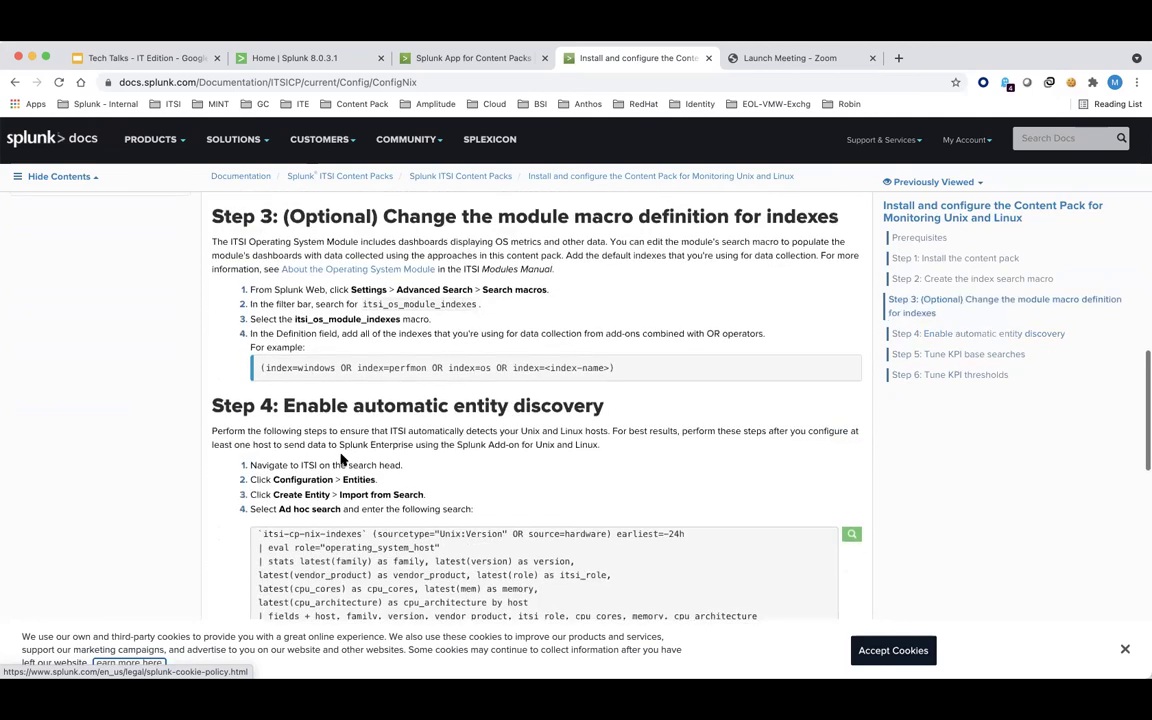
scroll(341, 456, "up", 10)
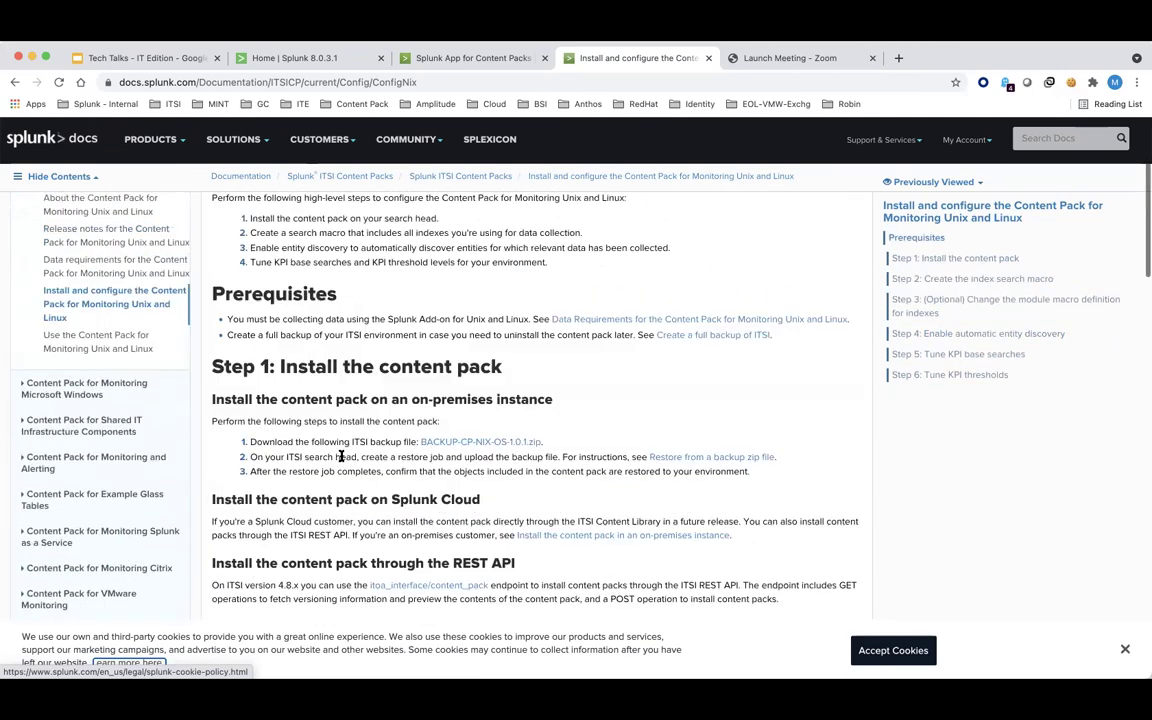
scroll(341, 458, "down", 1)
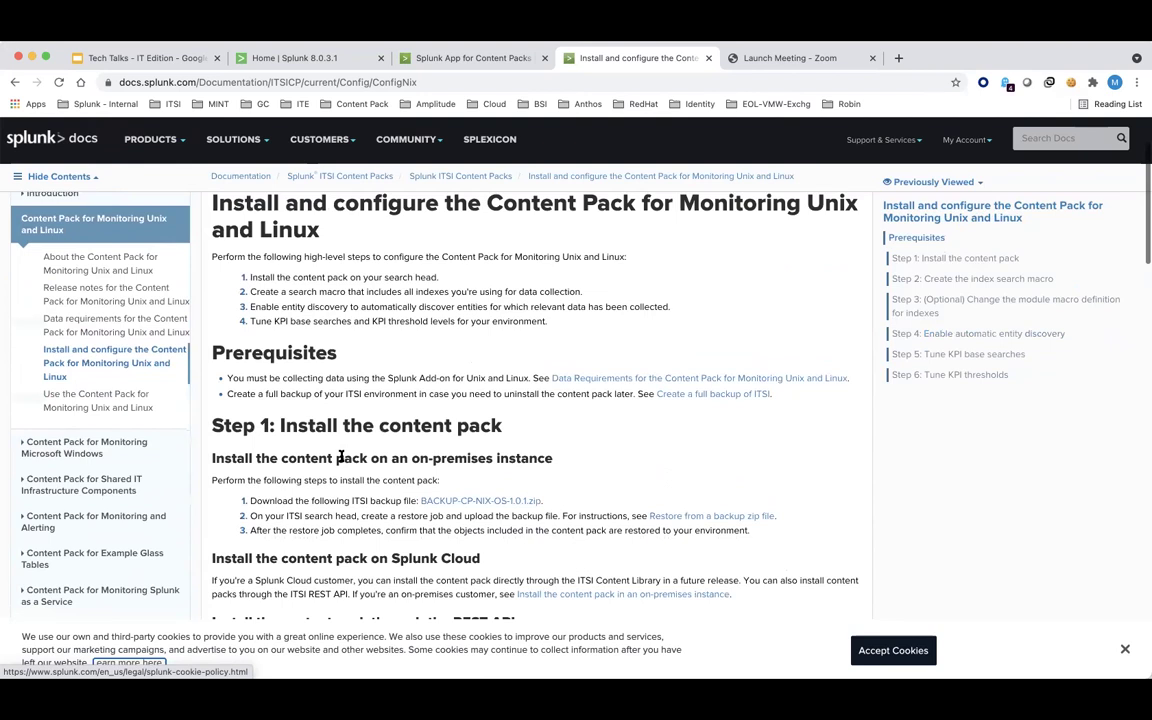
scroll(341, 456, "down", 1)
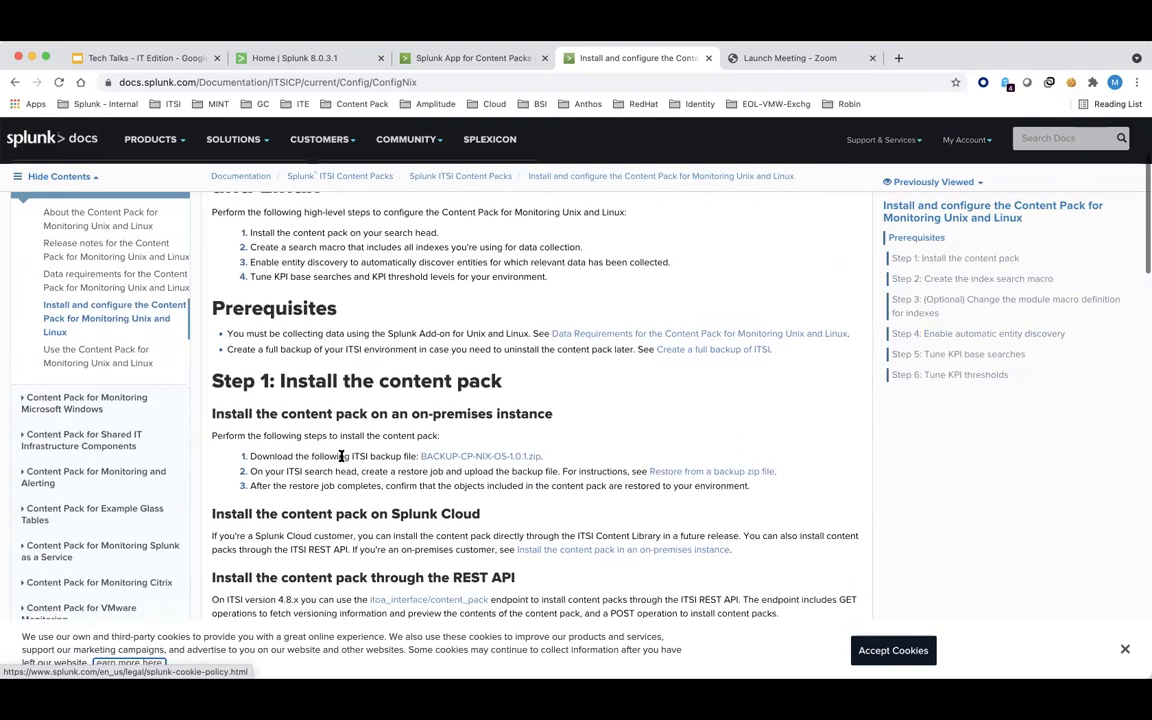
scroll(341, 457, "up", 1)
scroll(341, 456, "up", 1)
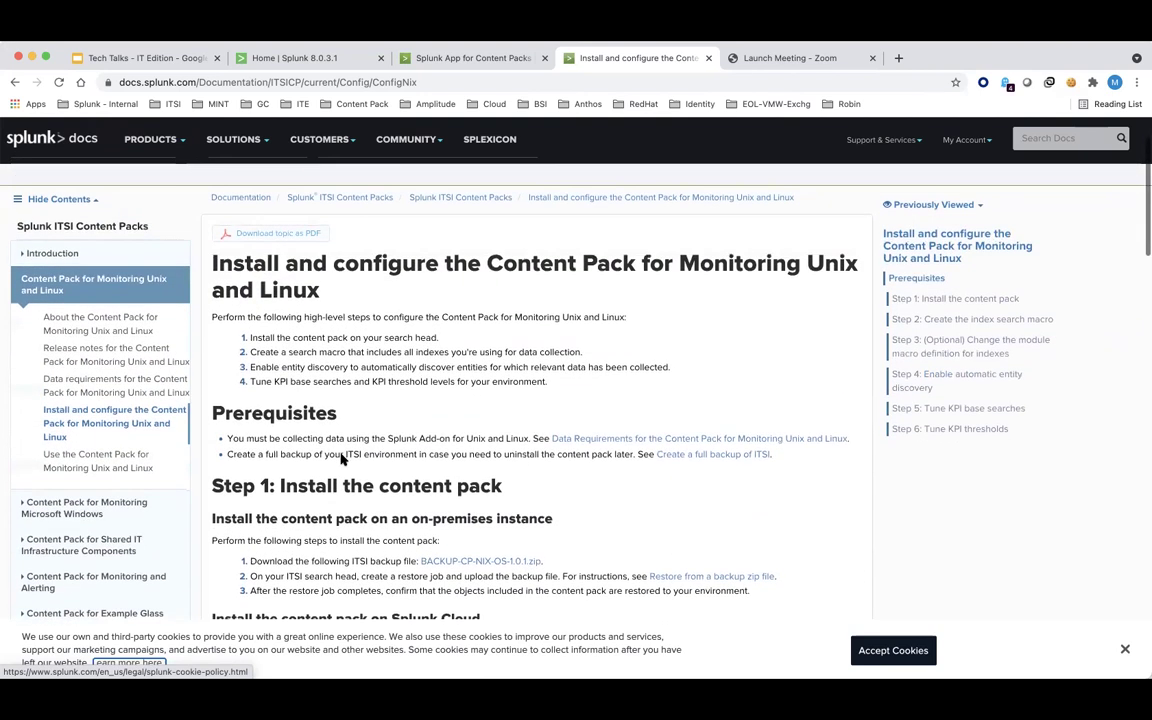
Scroll the Unix and Linux guide to the BACKUP-CP-NIX-OS-1.0.1.zip download under Step 1.
scroll(341, 456, "down", 1)
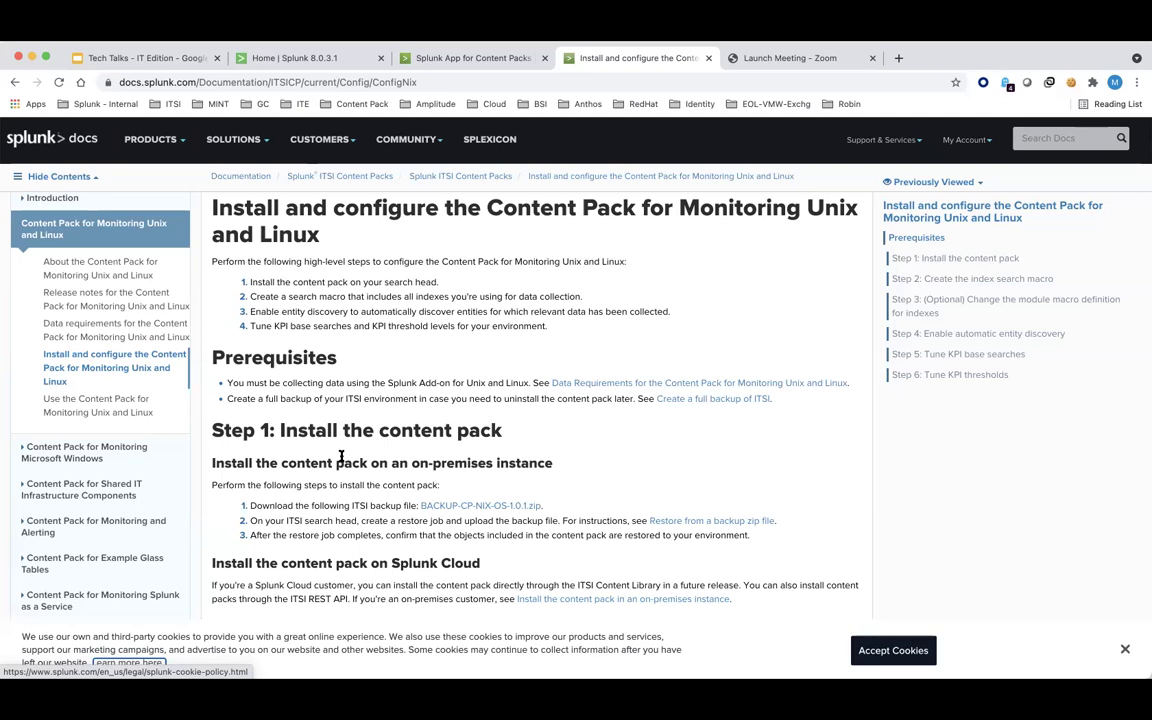
Read the Splunk App for Content Packs release notes on Splunkbase, then return to the Splunk home page.
left_click(443, 59)
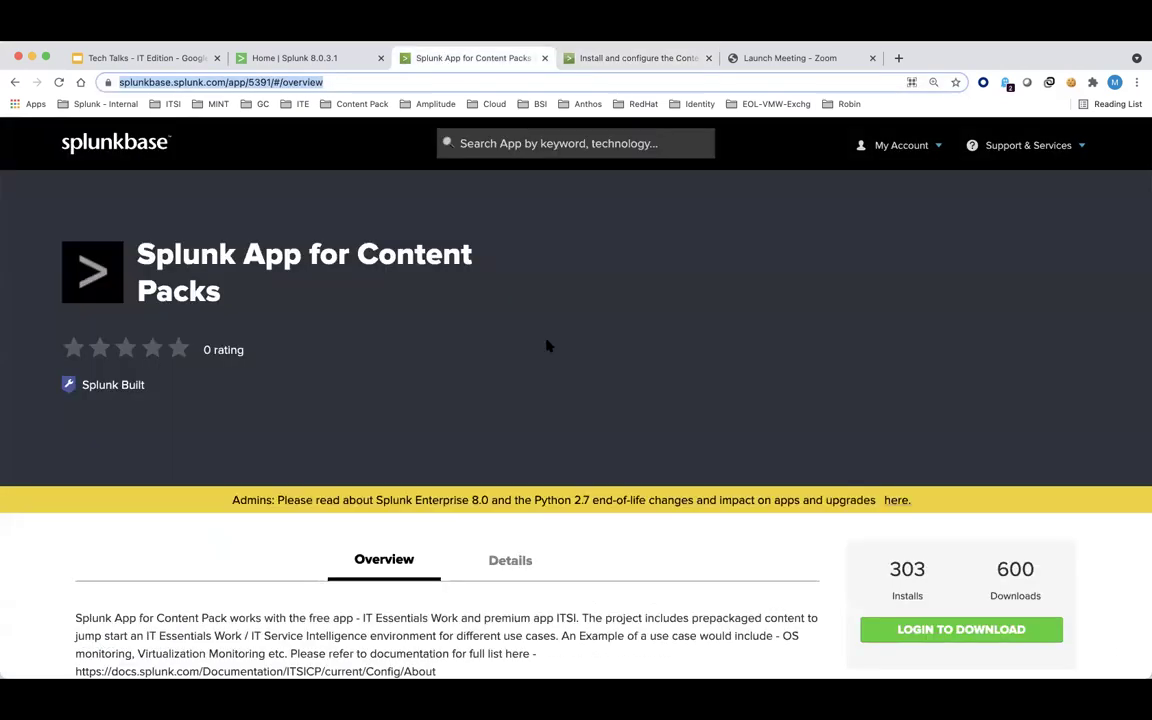
scroll(547, 345, "down", 2)
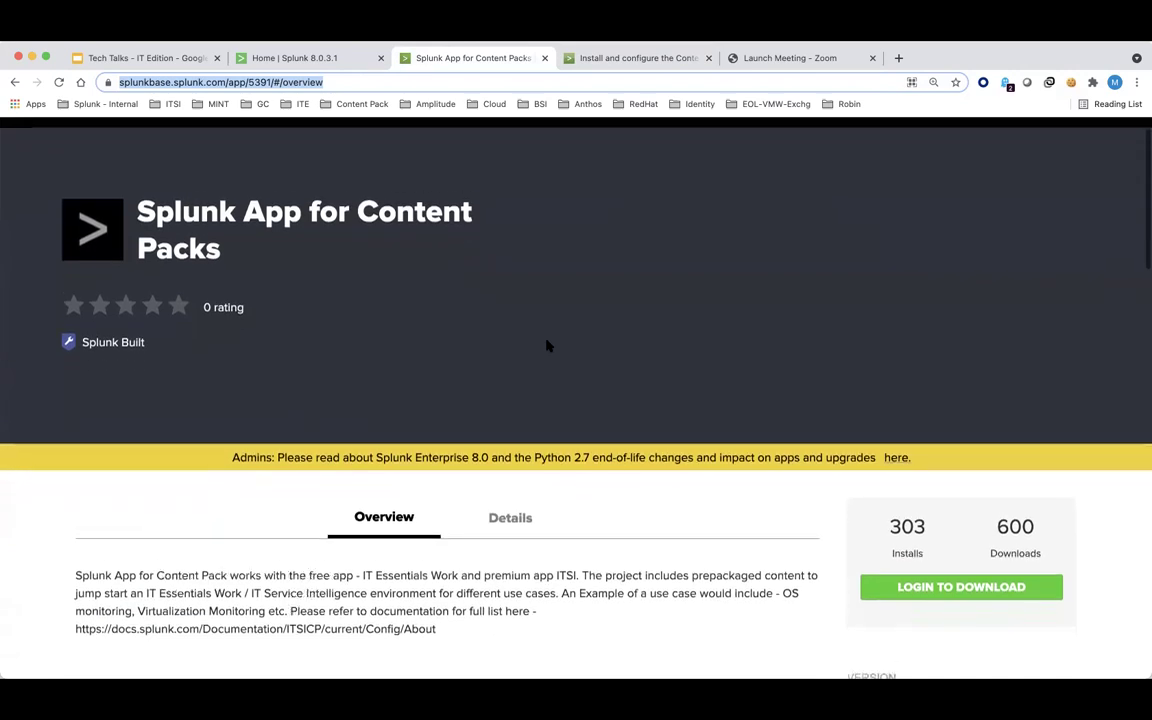
scroll(547, 345, "down", 2)
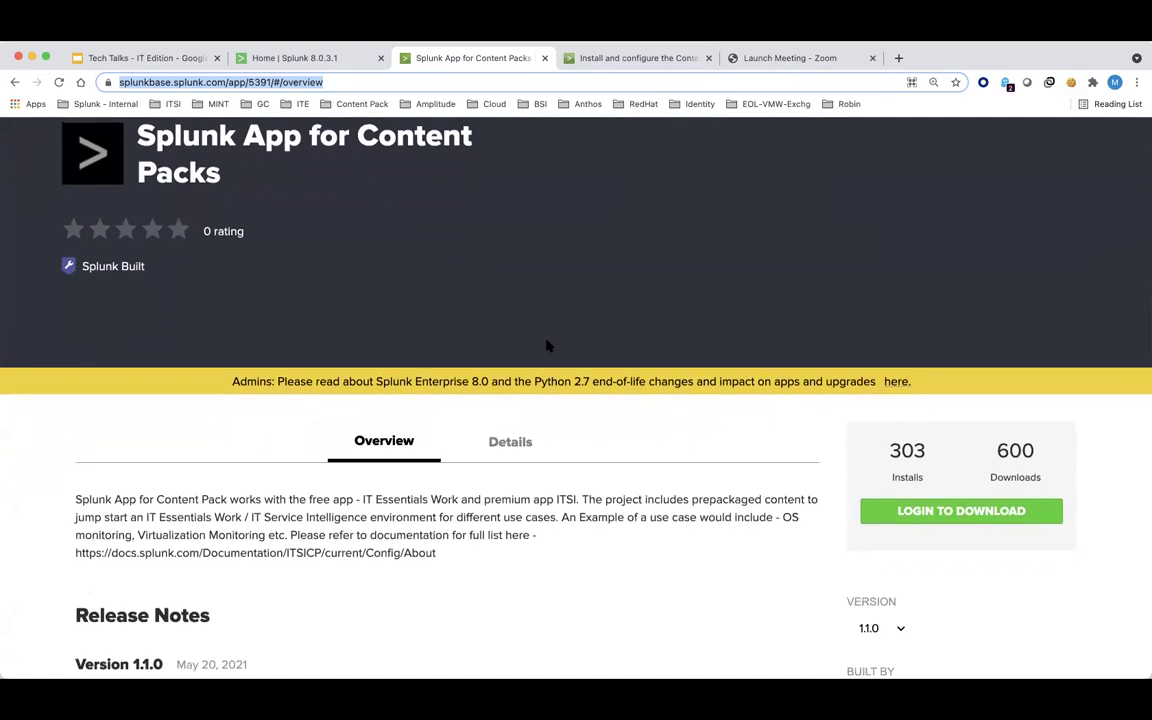
scroll(547, 345, "down", 3)
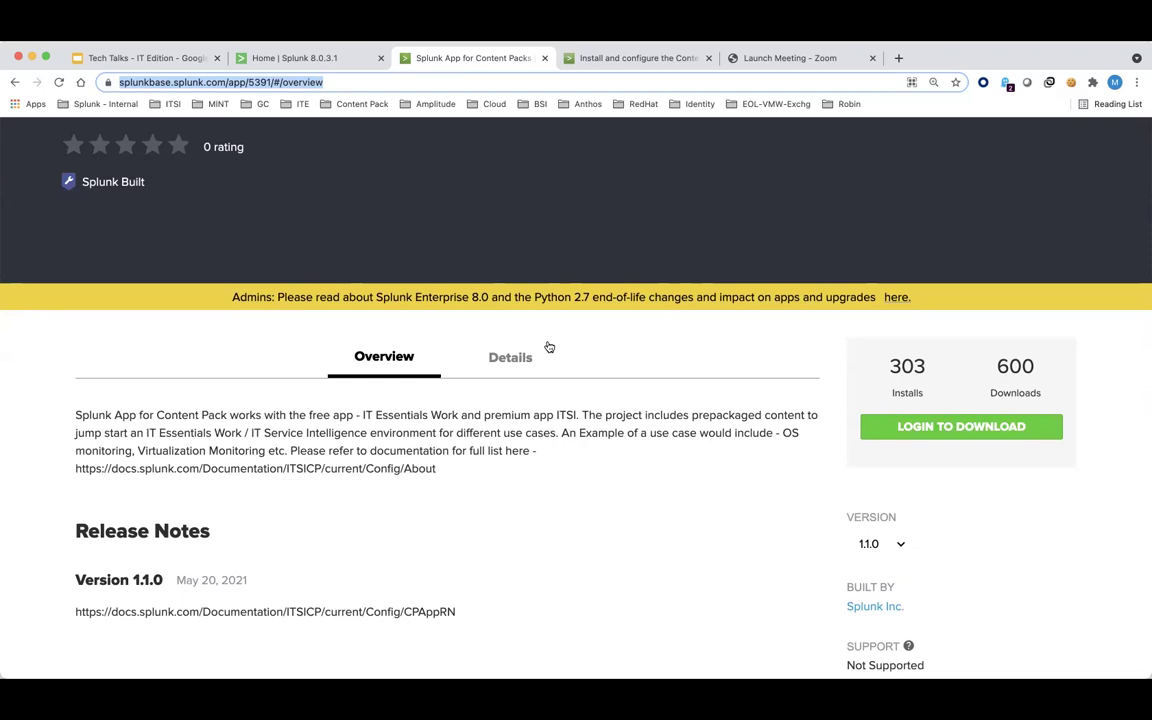
scroll(548, 346, "up", 5)
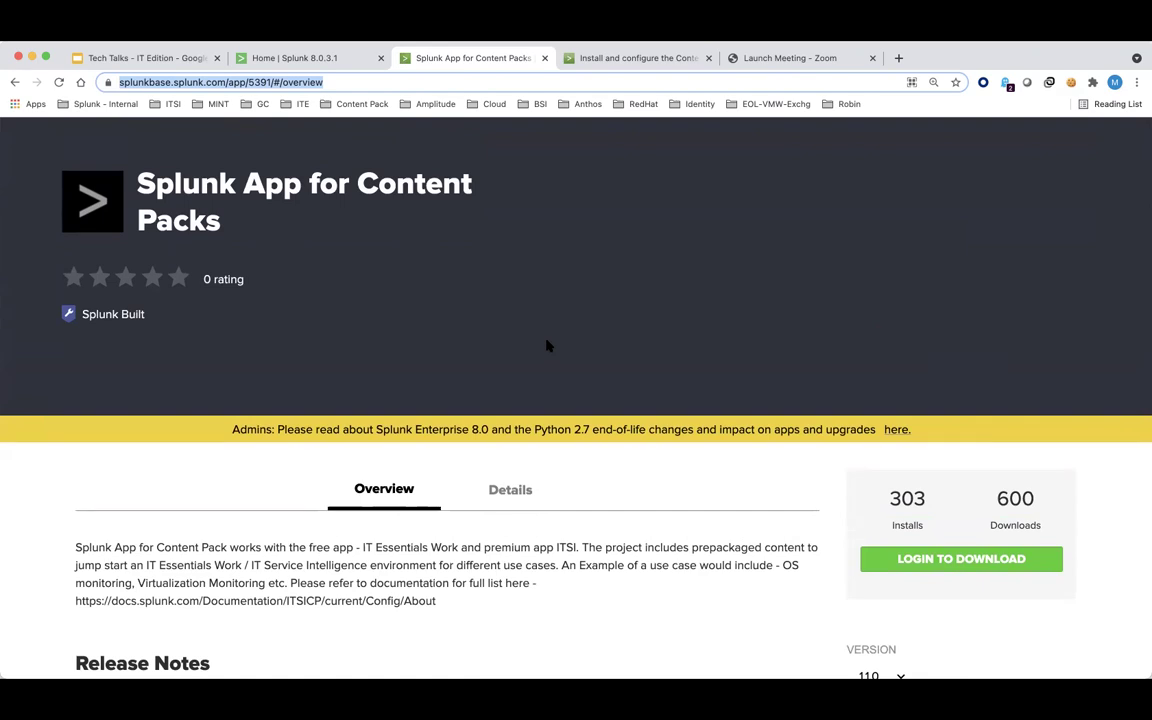
left_click(306, 64)
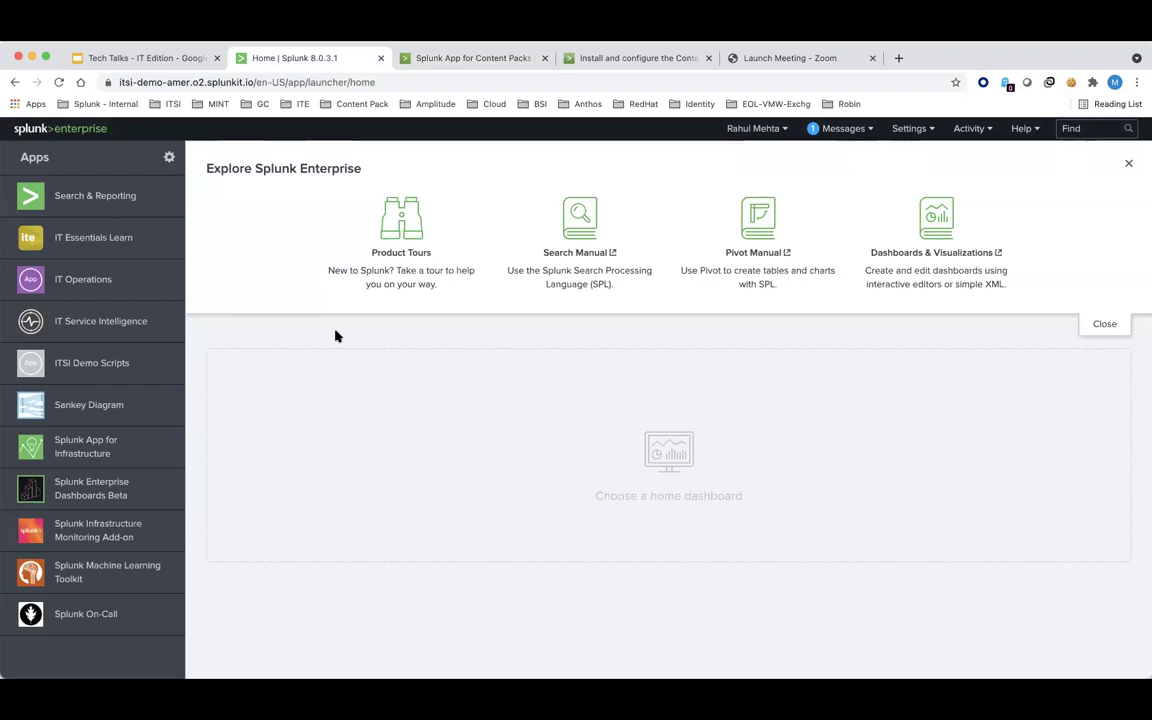
Open IT Service Intelligence and go to Configuration > Data Integrations.
left_click(156, 331)
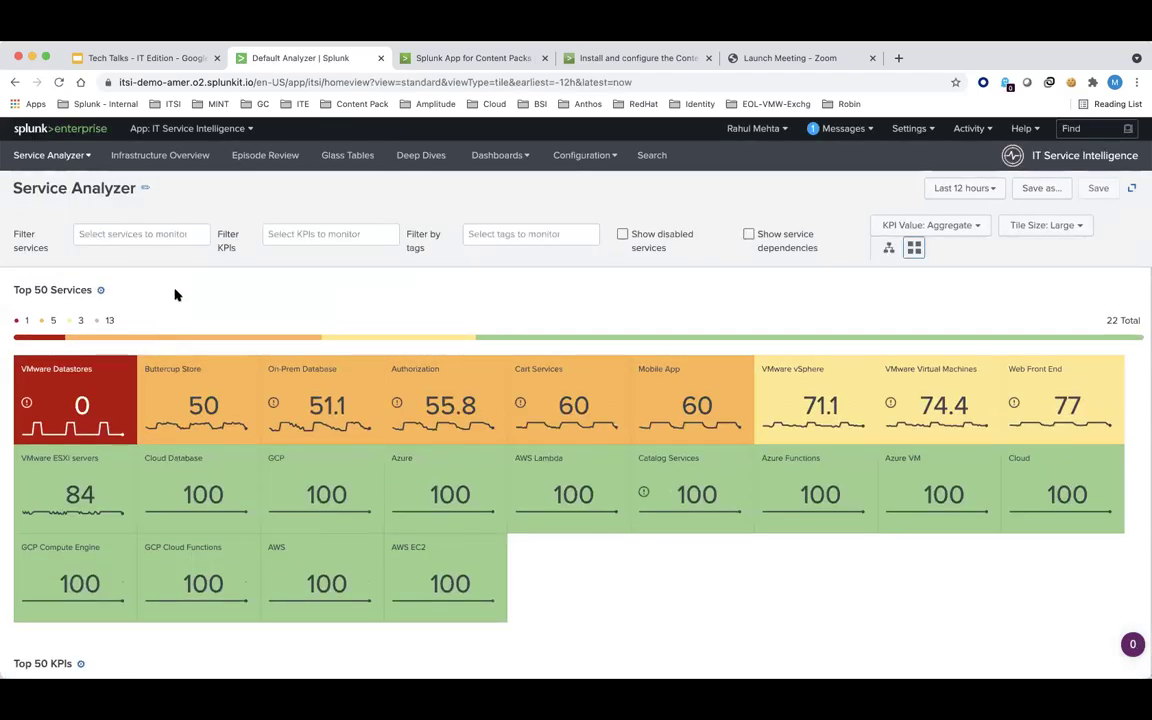
left_click(610, 157)
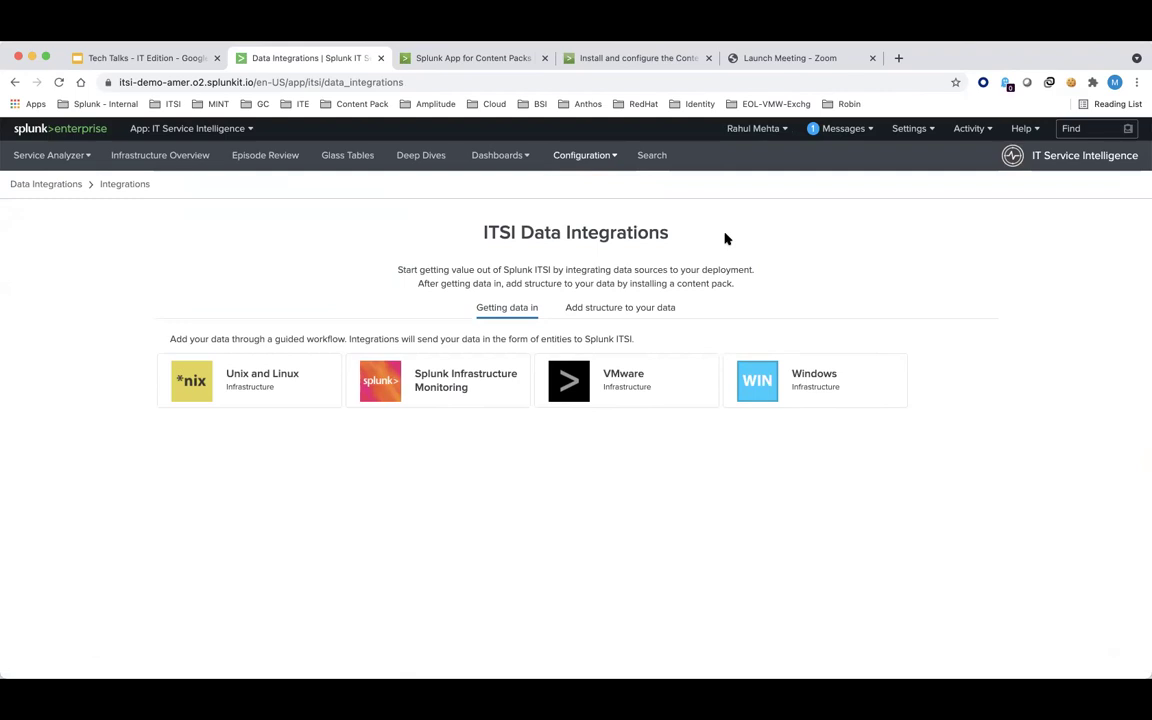
Show the Featured Content Packs under 'Add structure to your data' and scroll through them.
left_click(662, 320)
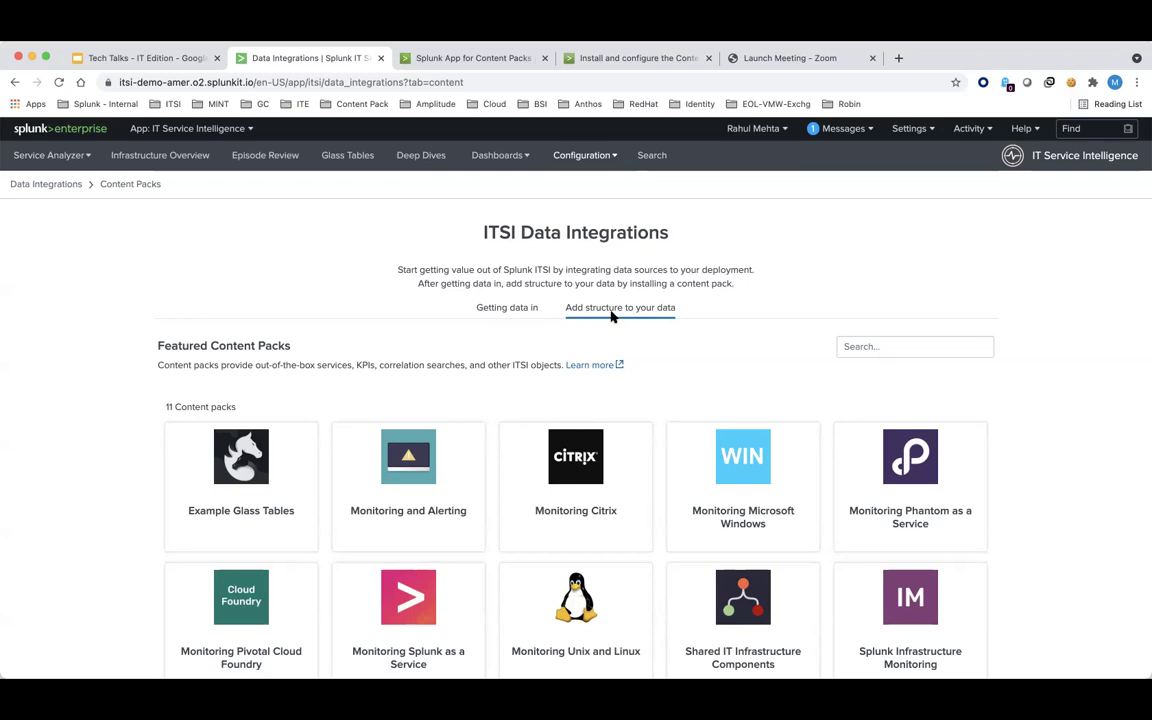
scroll(612, 316, "down", 2)
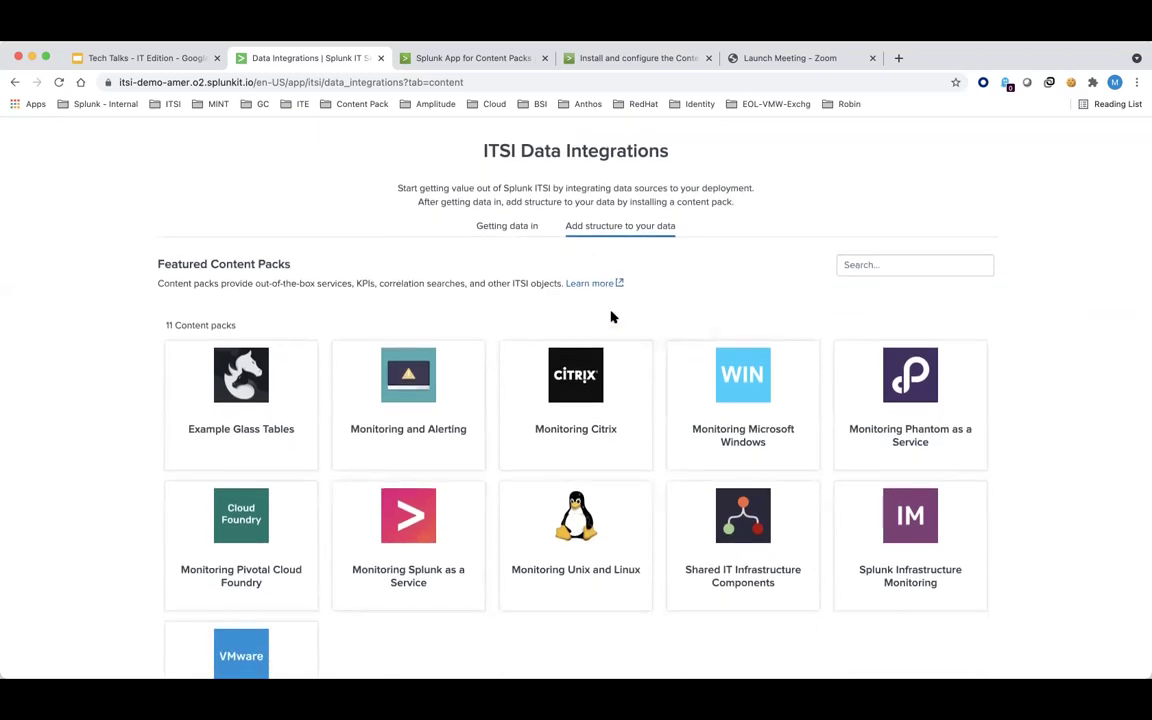
scroll(612, 317, "down", 1)
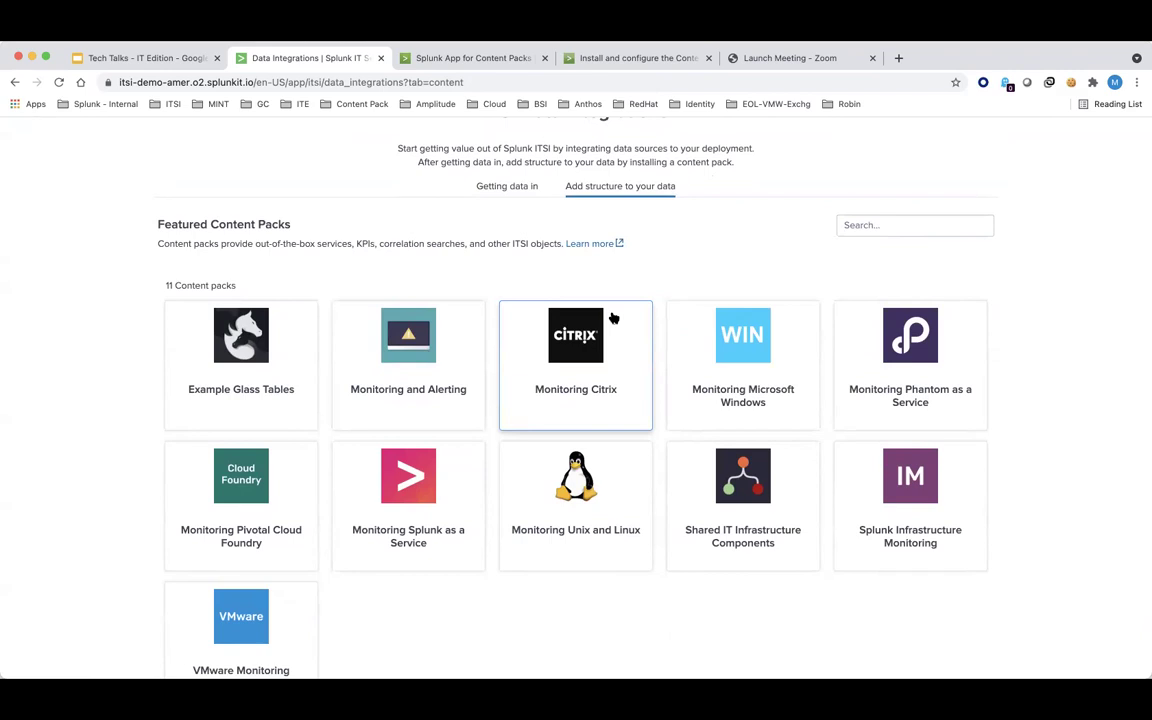
scroll(613, 318, "down", 1)
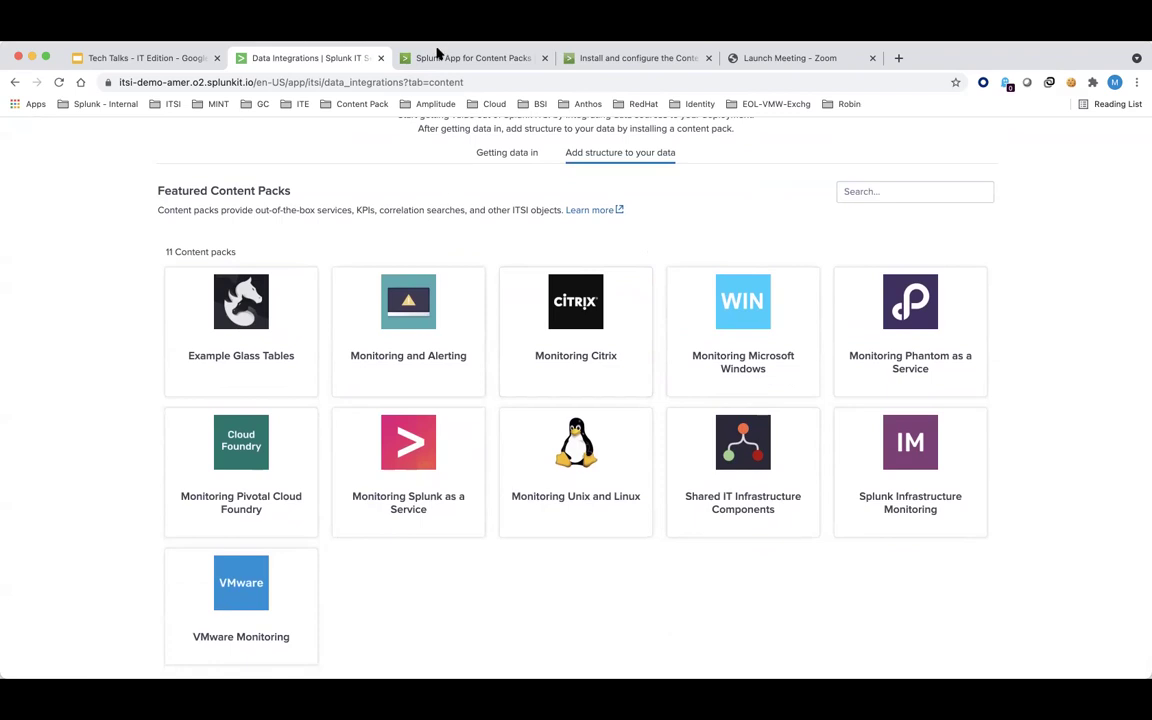
Look over the Splunkbase content packs page again, then return to the ITSI pack list.
left_click(398, 55)
scroll(370, 200, "down", 1)
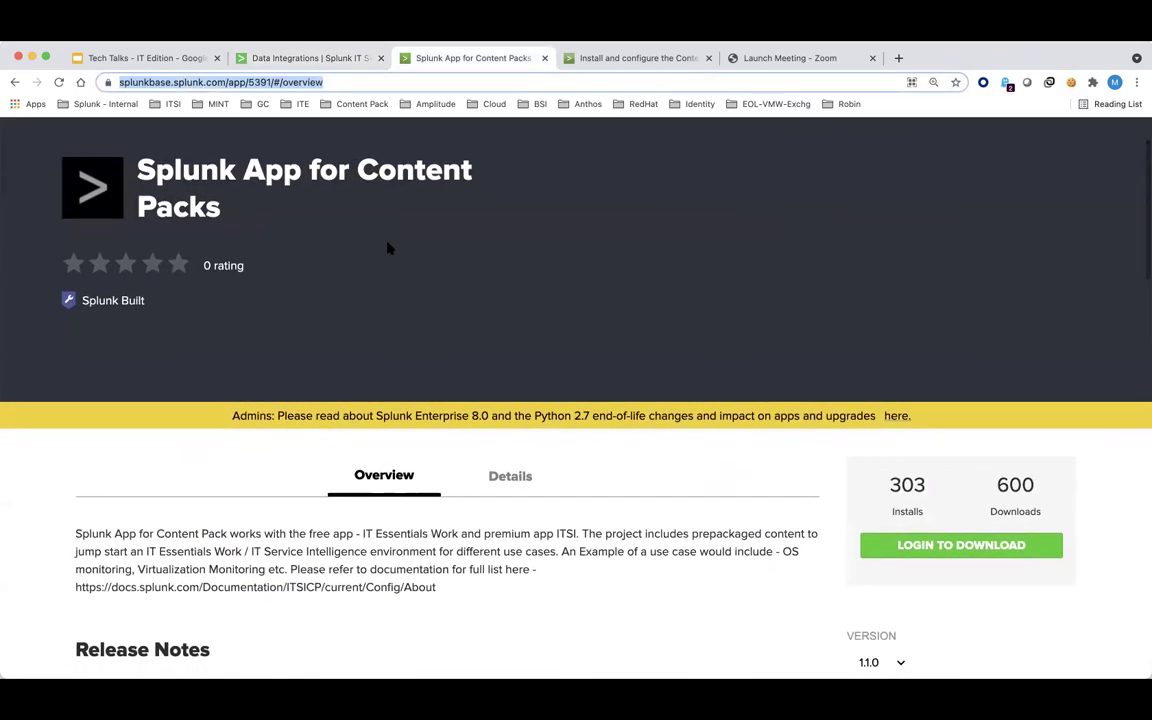
scroll(389, 248, "down", 1)
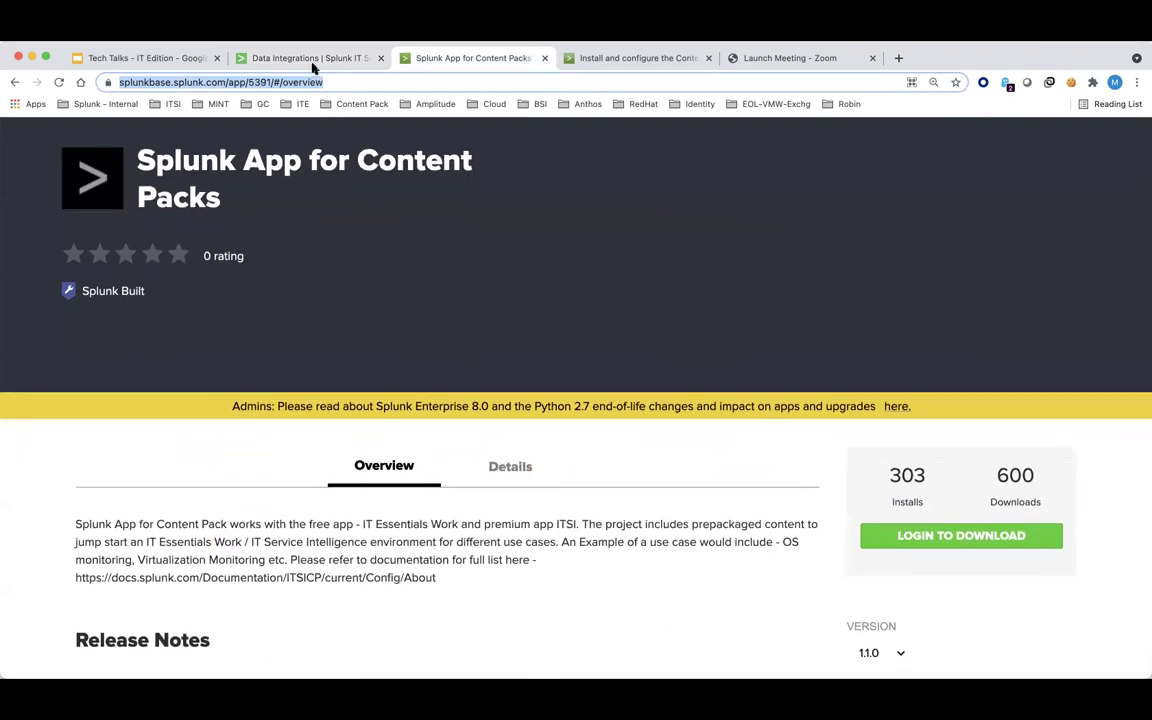
left_click(310, 62)
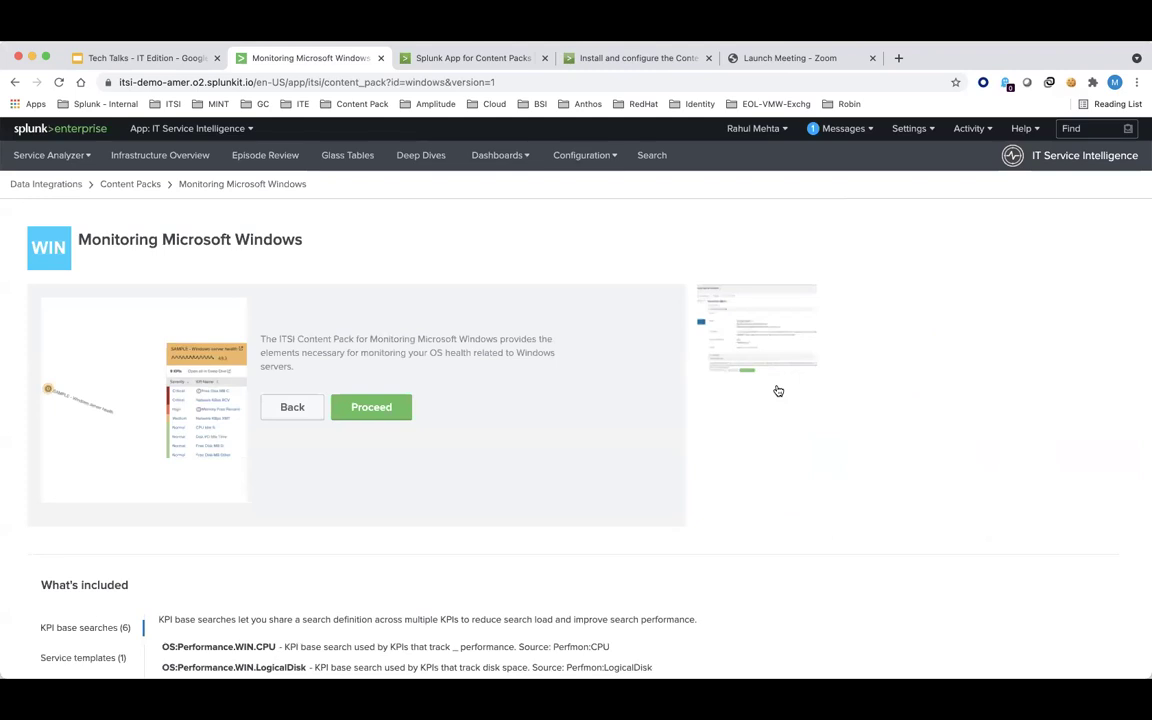
Review the Windows pack's service template, one sample service and six KPI base searches.
scroll(778, 390, "down", 3)
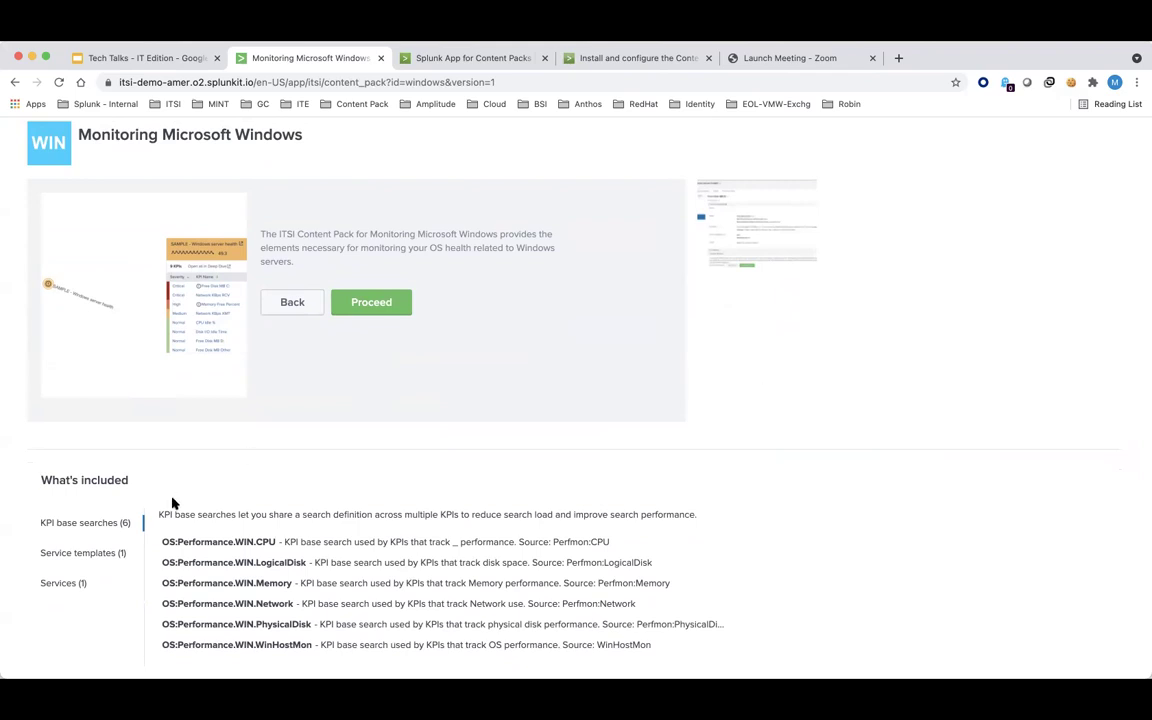
scroll(172, 503, "down", 1)
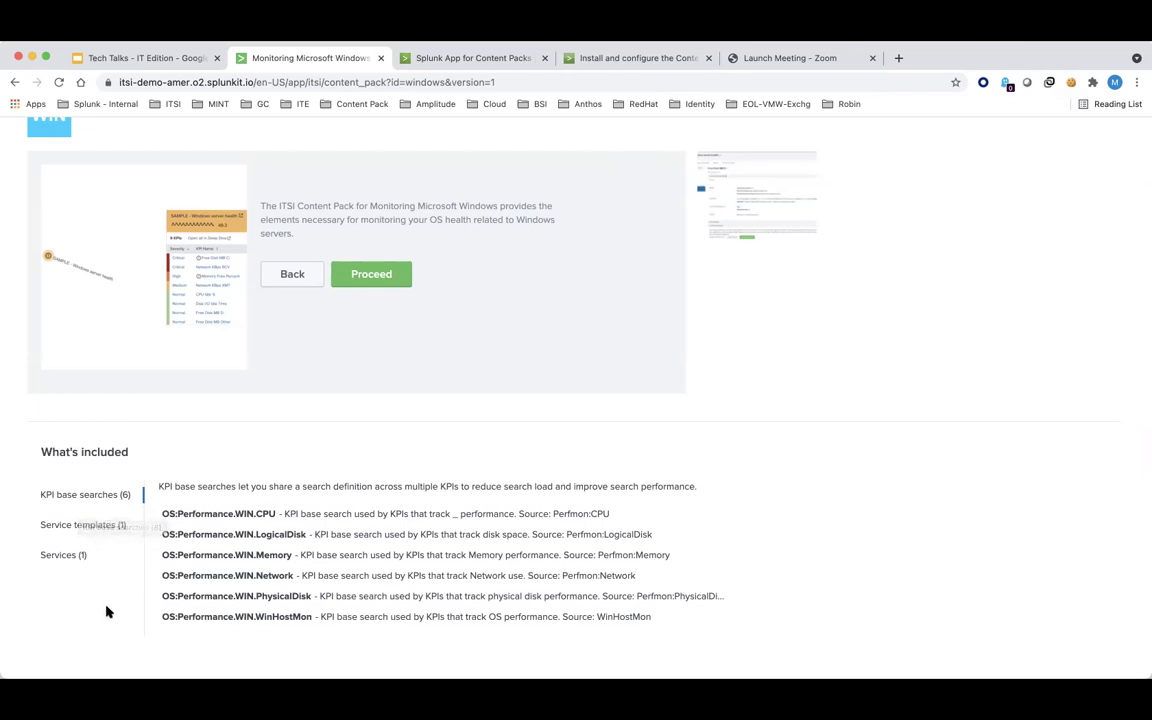
left_click(42, 524)
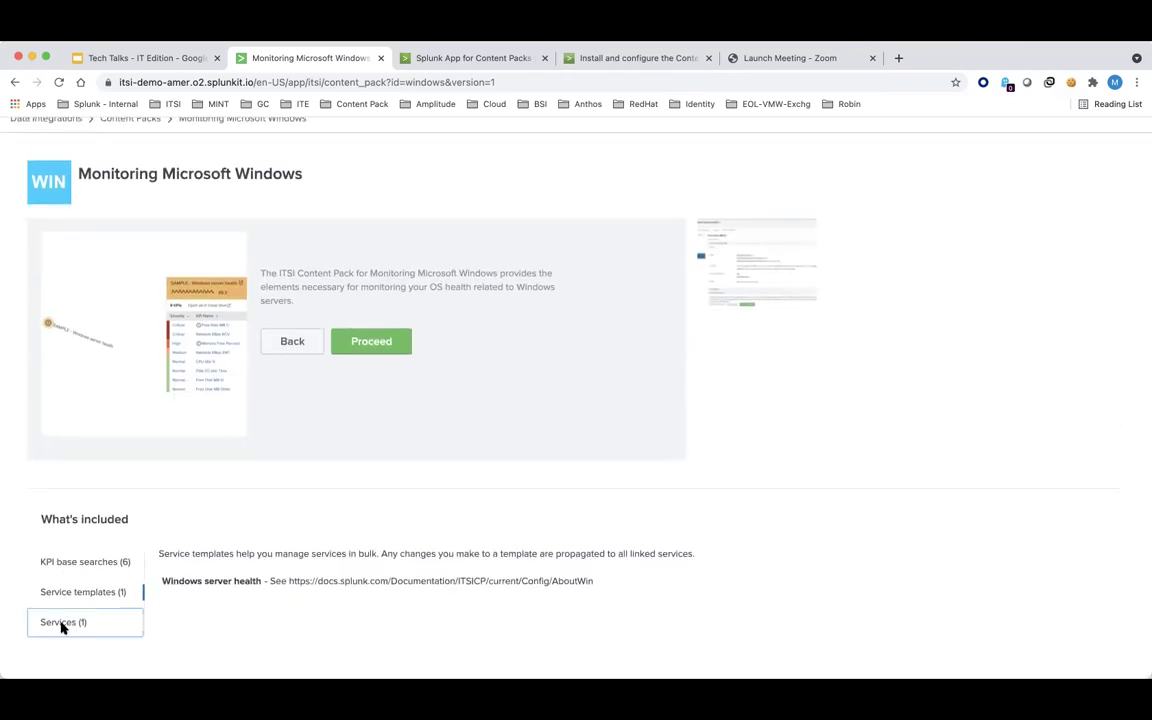
left_click(62, 624)
left_click(62, 562)
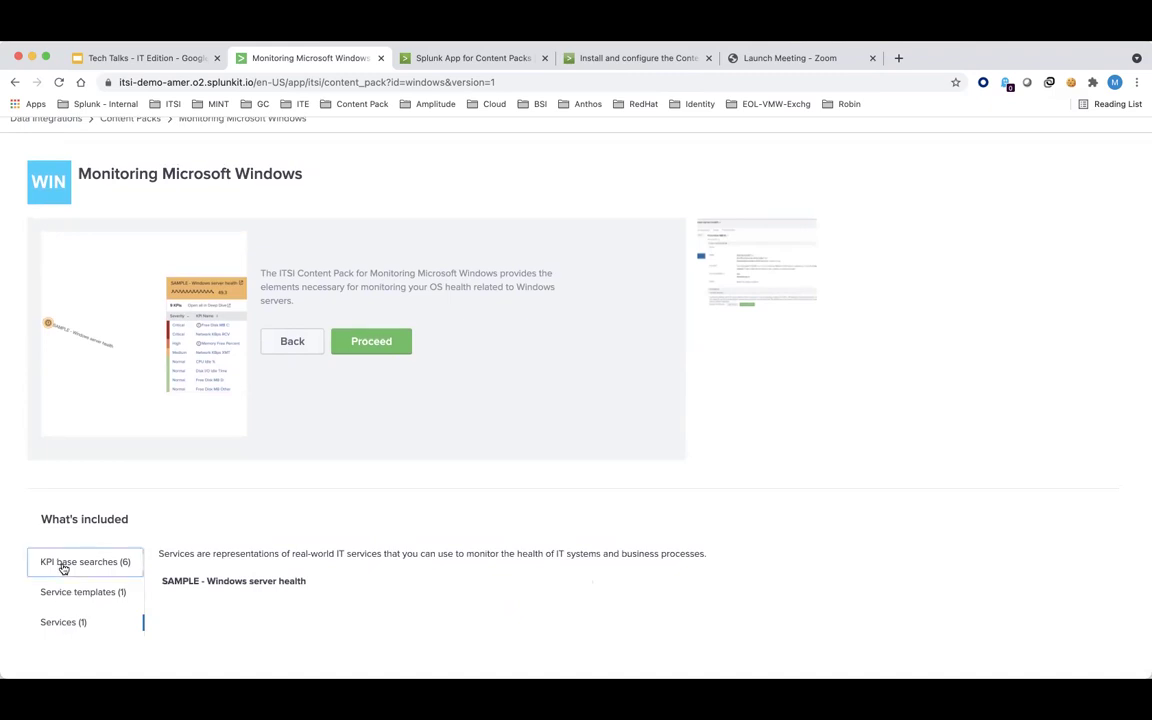
scroll(94, 548, "down", 2)
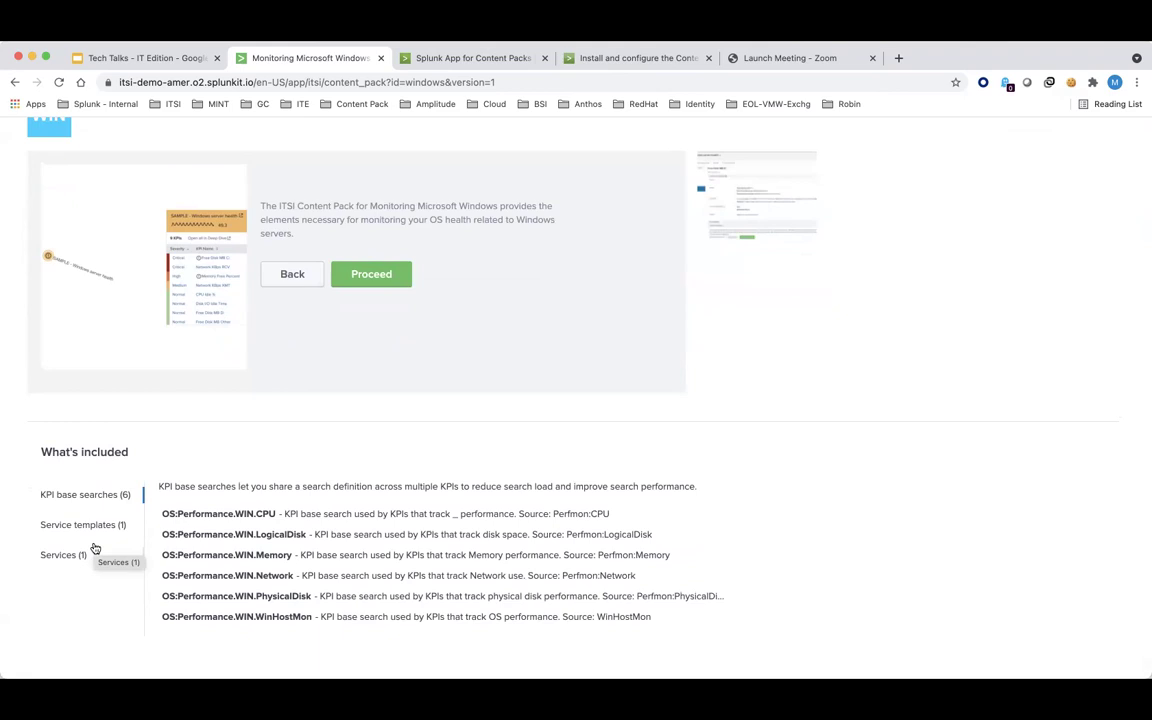
scroll(95, 548, "up", 2)
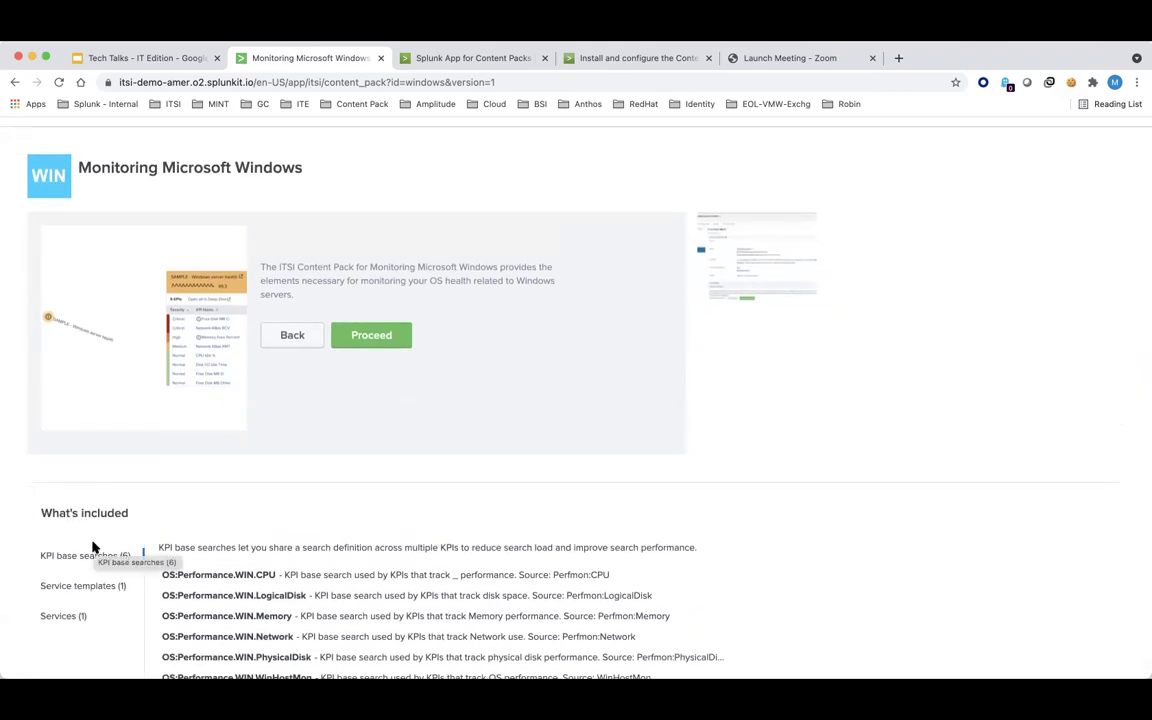
Start installing the Windows pack and check its selected service, service template and six KPI base searches.
left_click(364, 337)
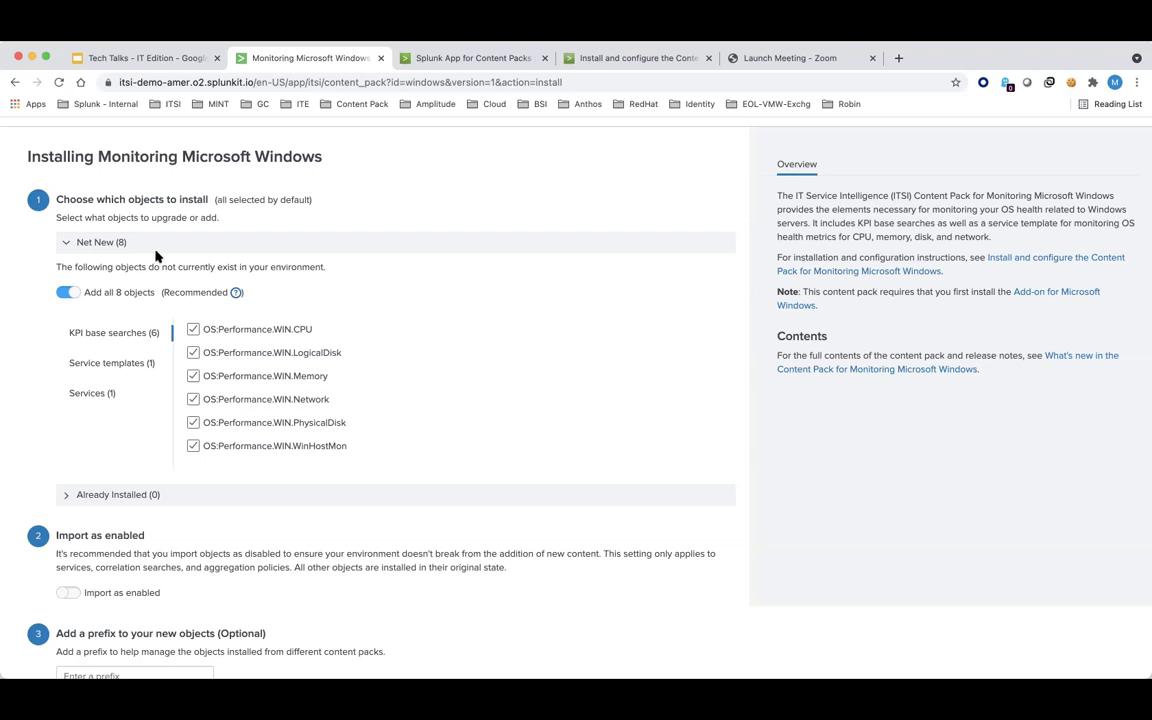
left_click(98, 394)
left_click(97, 363)
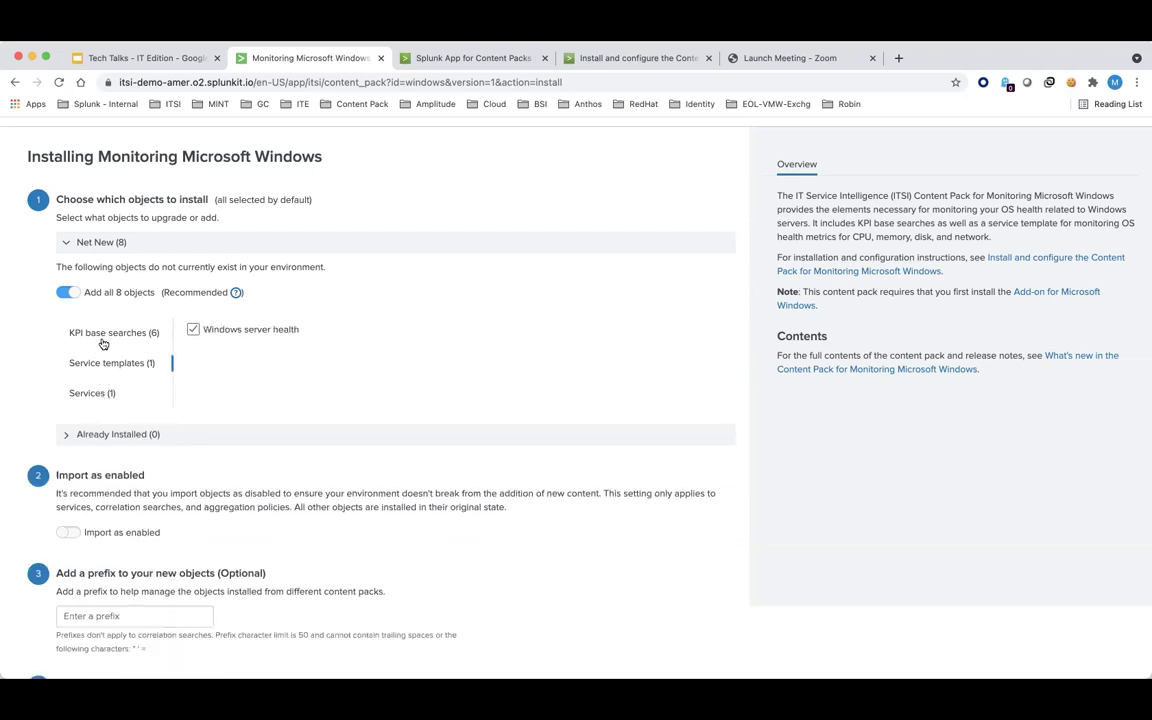
left_click(103, 334)
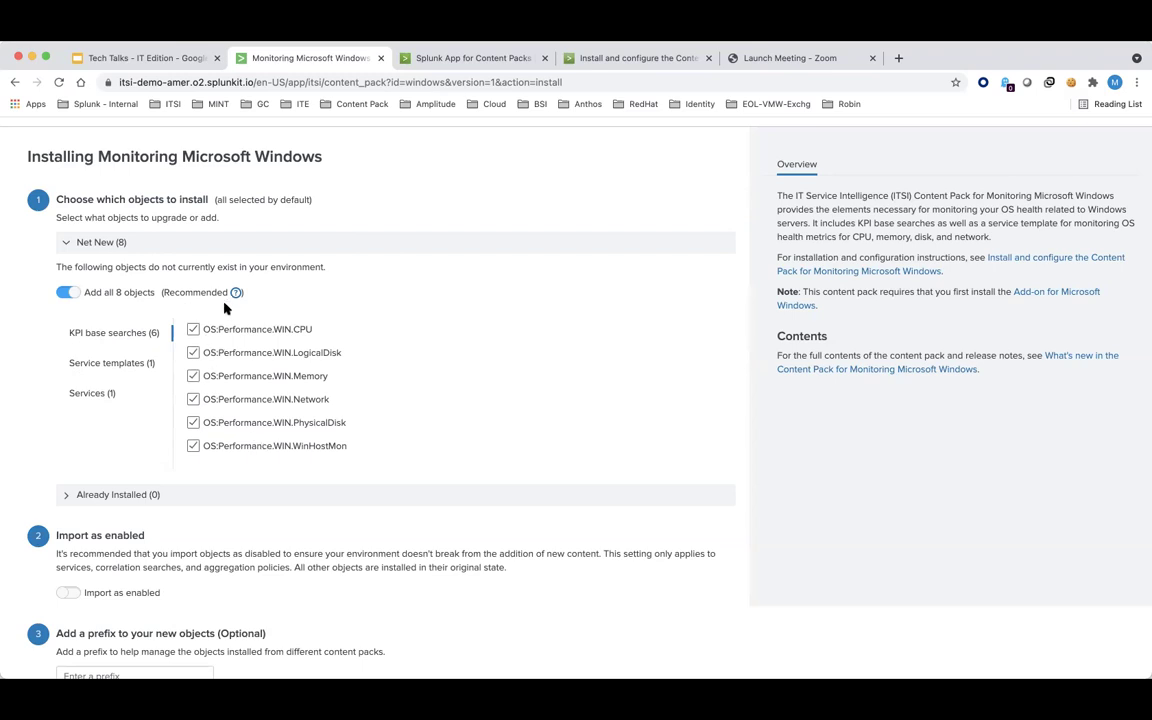
scroll(224, 347, "down", 3)
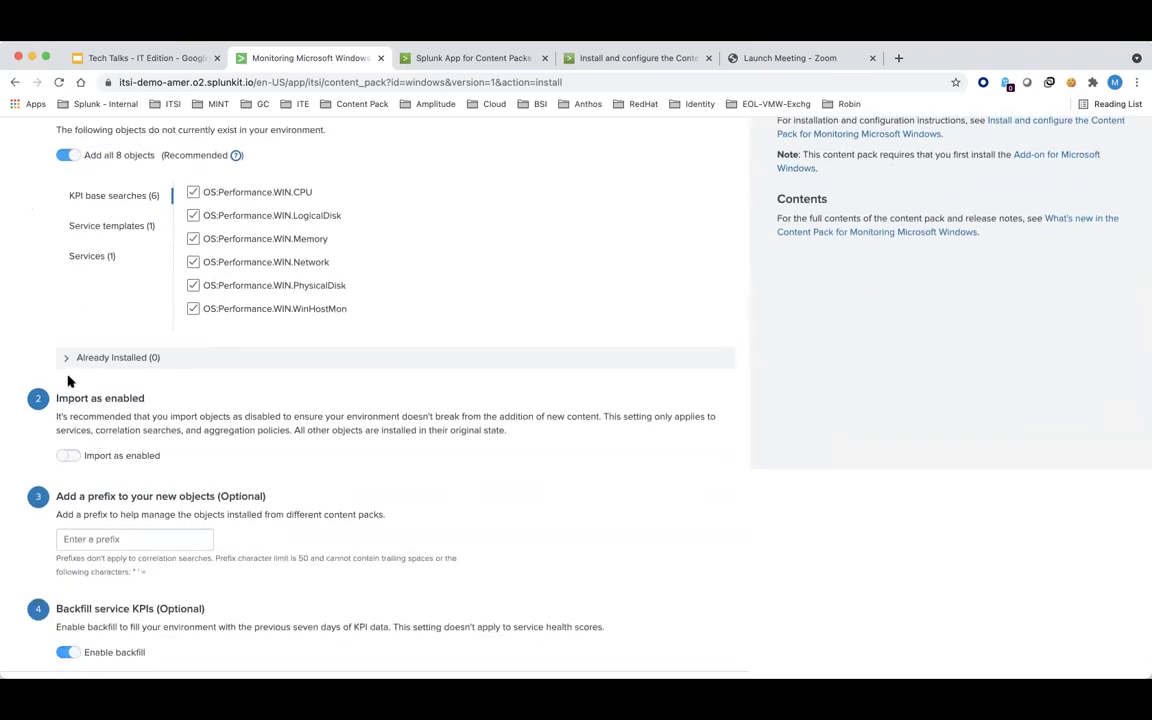
scroll(75, 412, "down", 1)
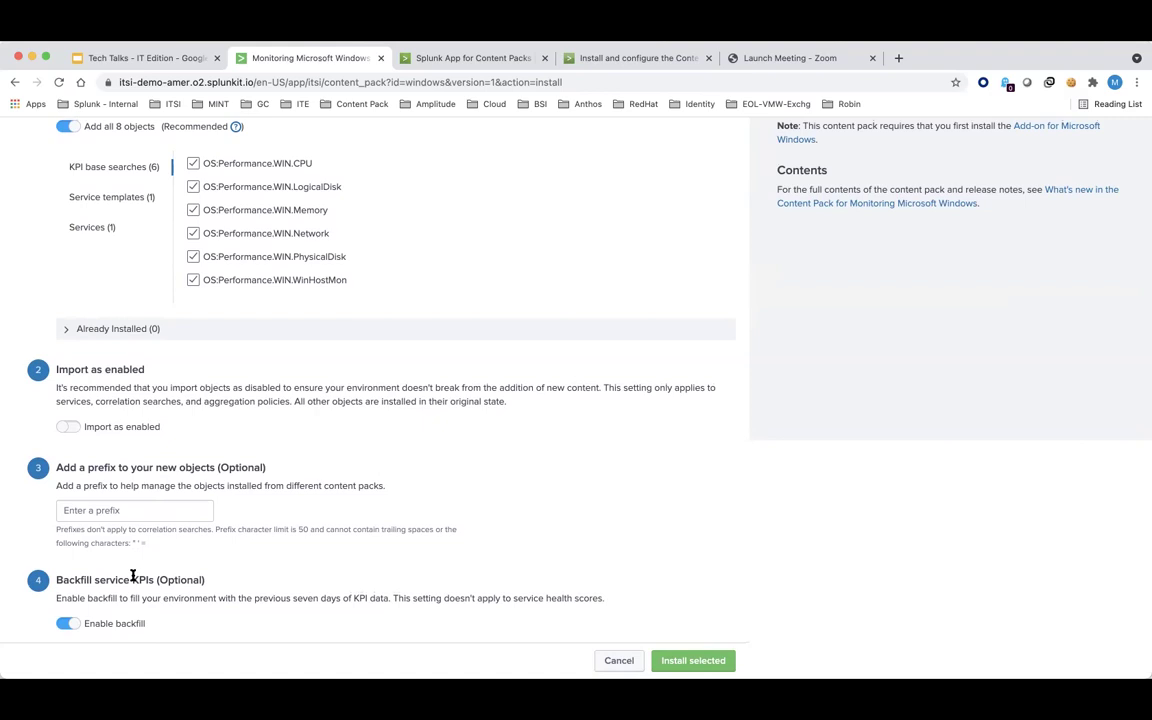
scroll(132, 577, "up", 5)
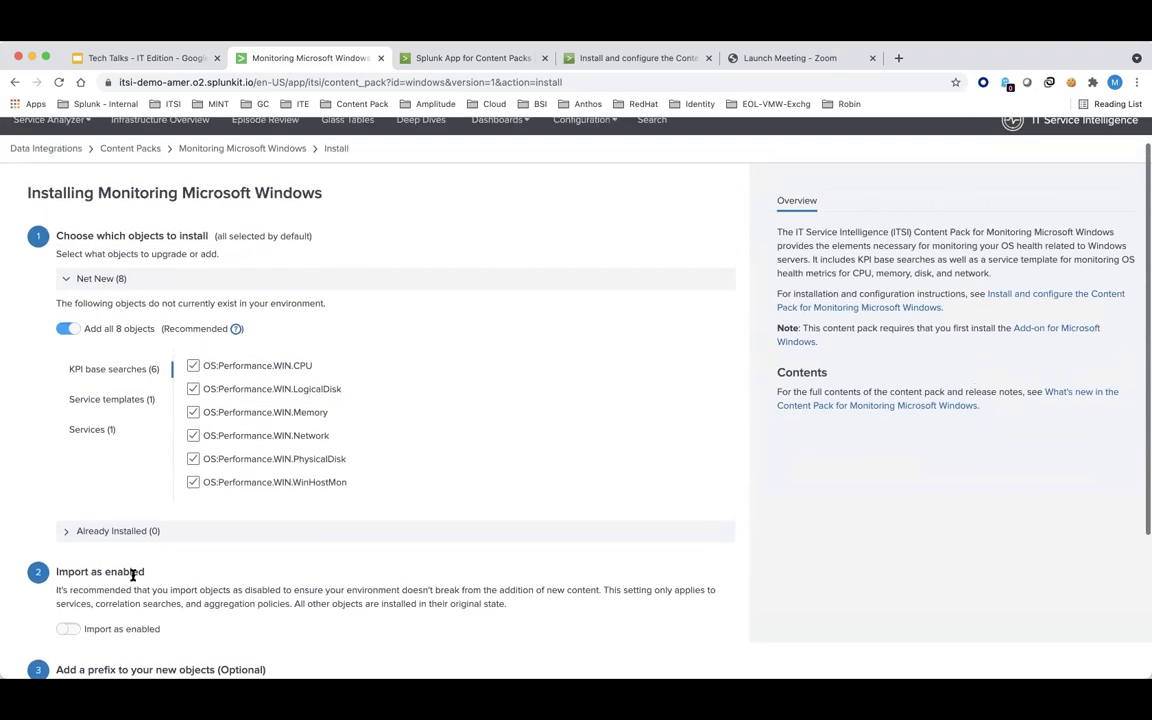
scroll(132, 577, "up", 2)
scroll(132, 577, "down", 3)
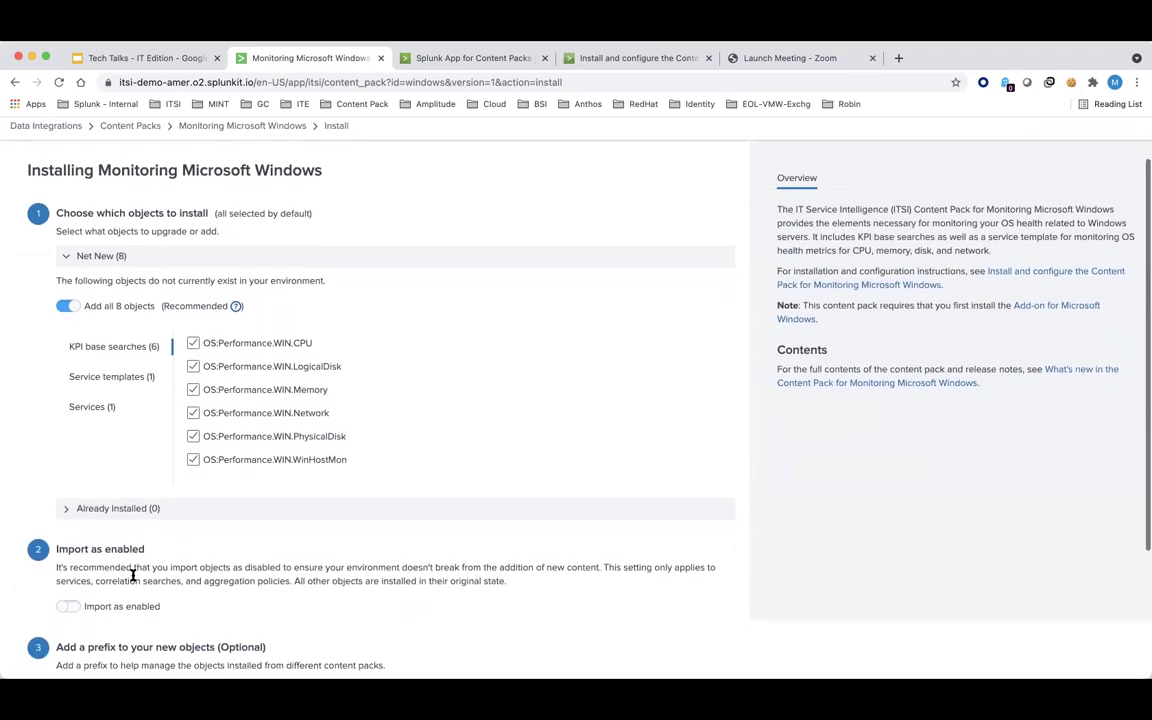
scroll(132, 577, "down", 1)
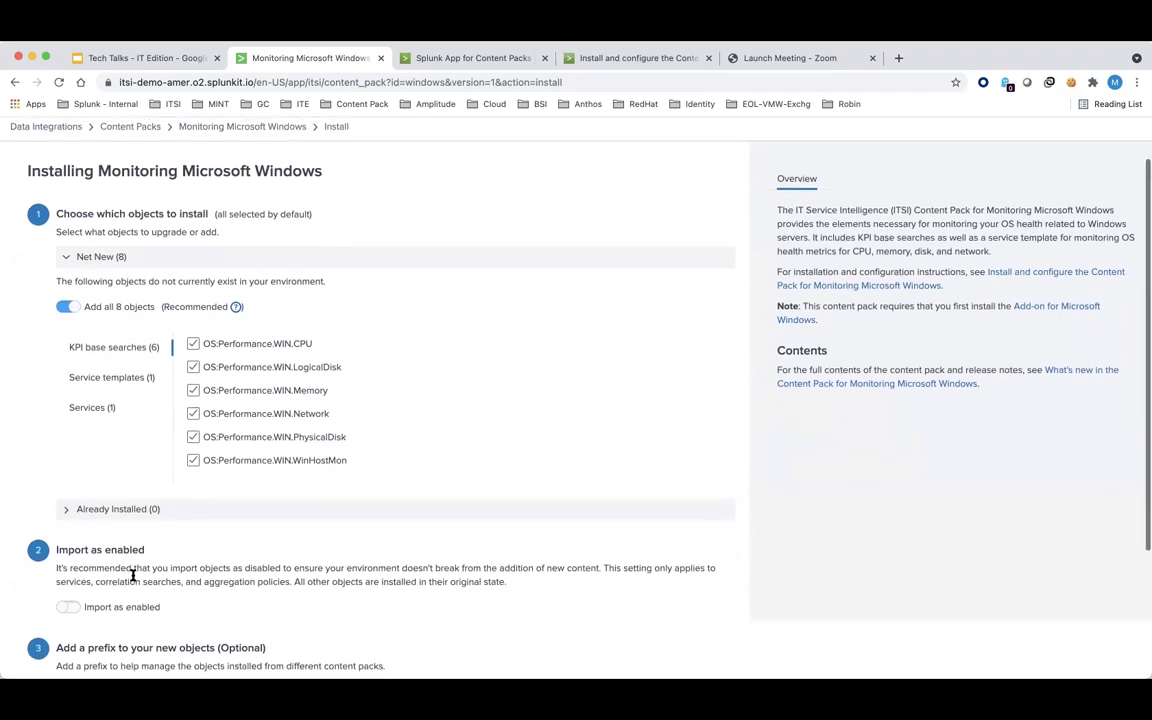
scroll(132, 577, "down", 3)
scroll(132, 576, "up", 1)
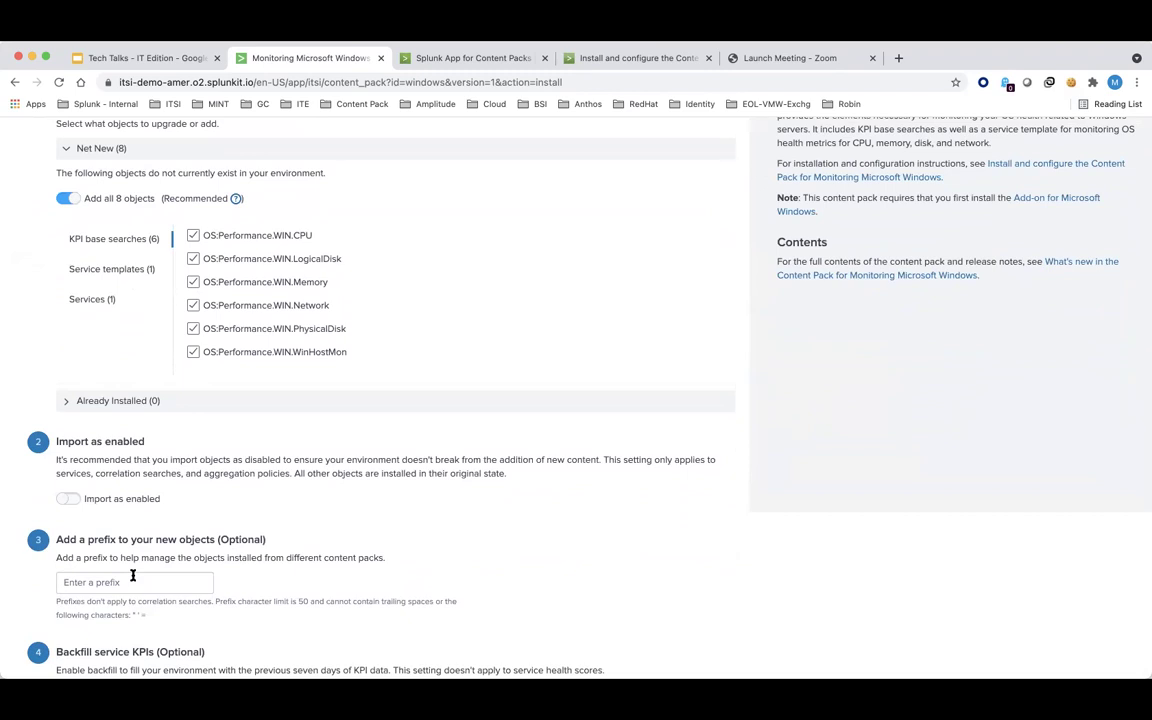
scroll(132, 576, "down", 1)
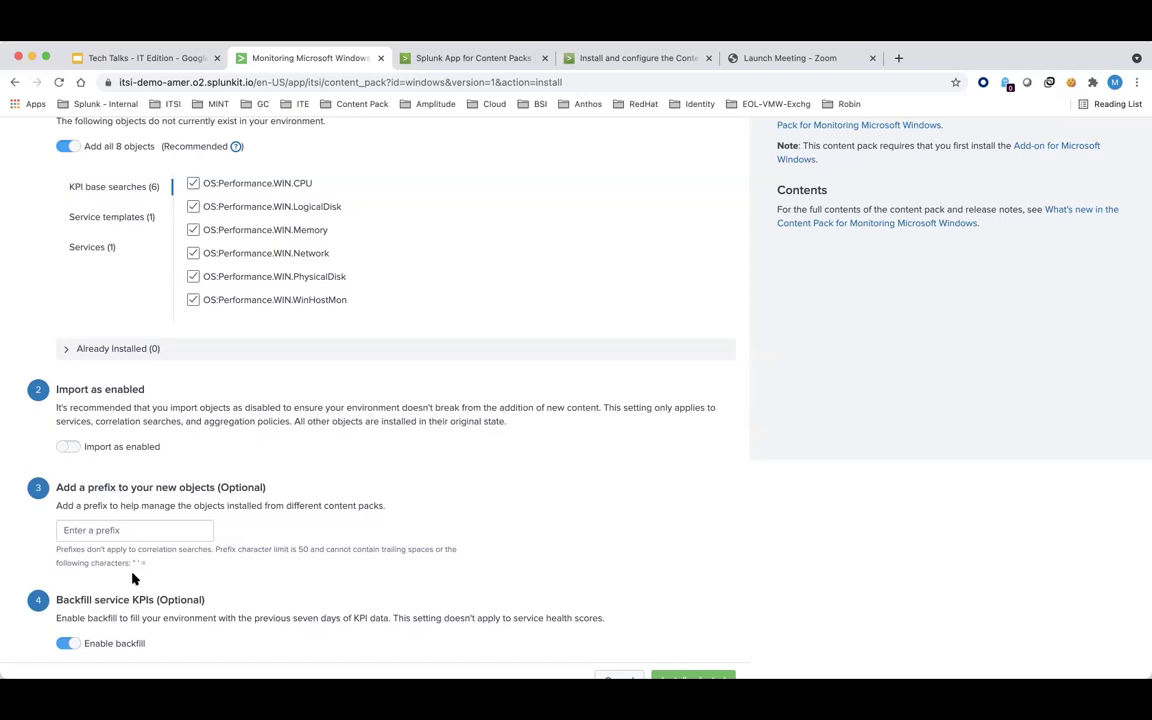
scroll(132, 578, "down", 1)
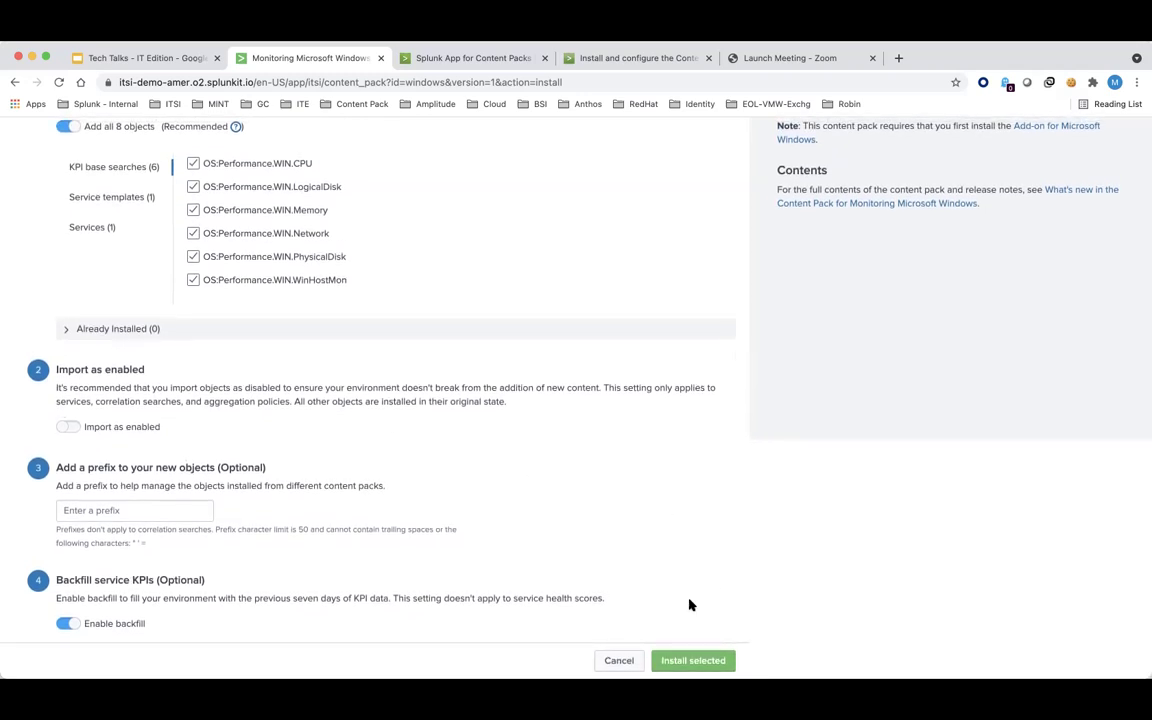
Install all selected objects, confirming past the backup warning.
left_click(692, 662)
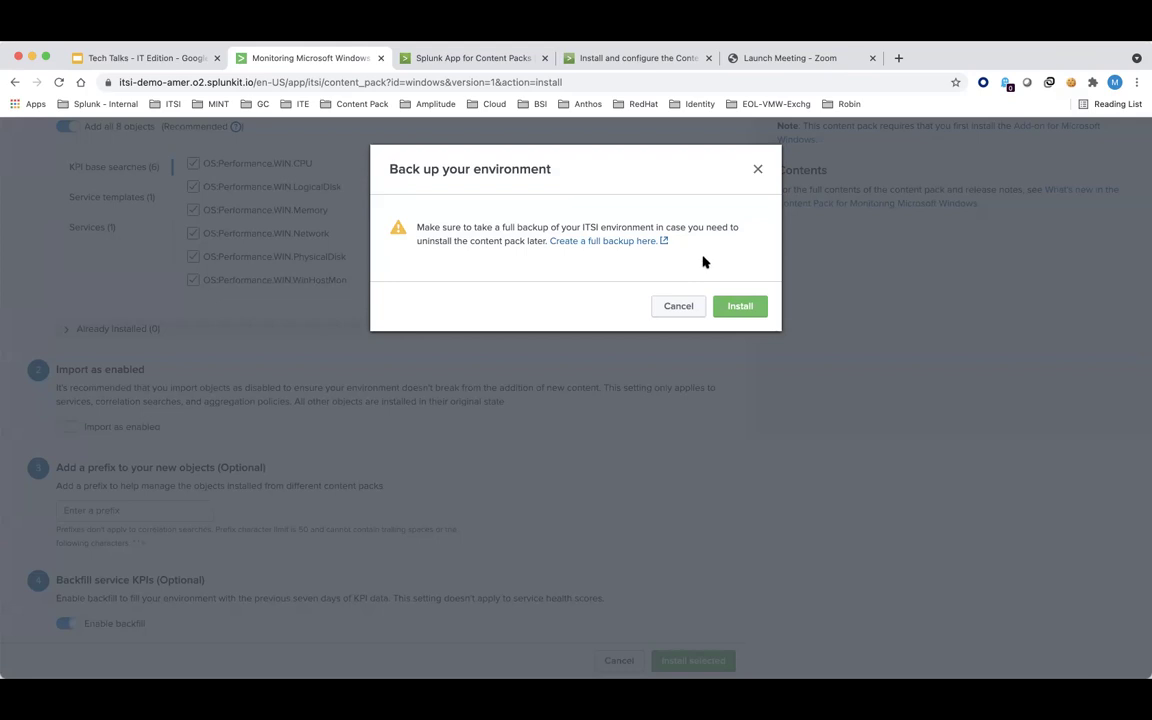
left_click(737, 313)
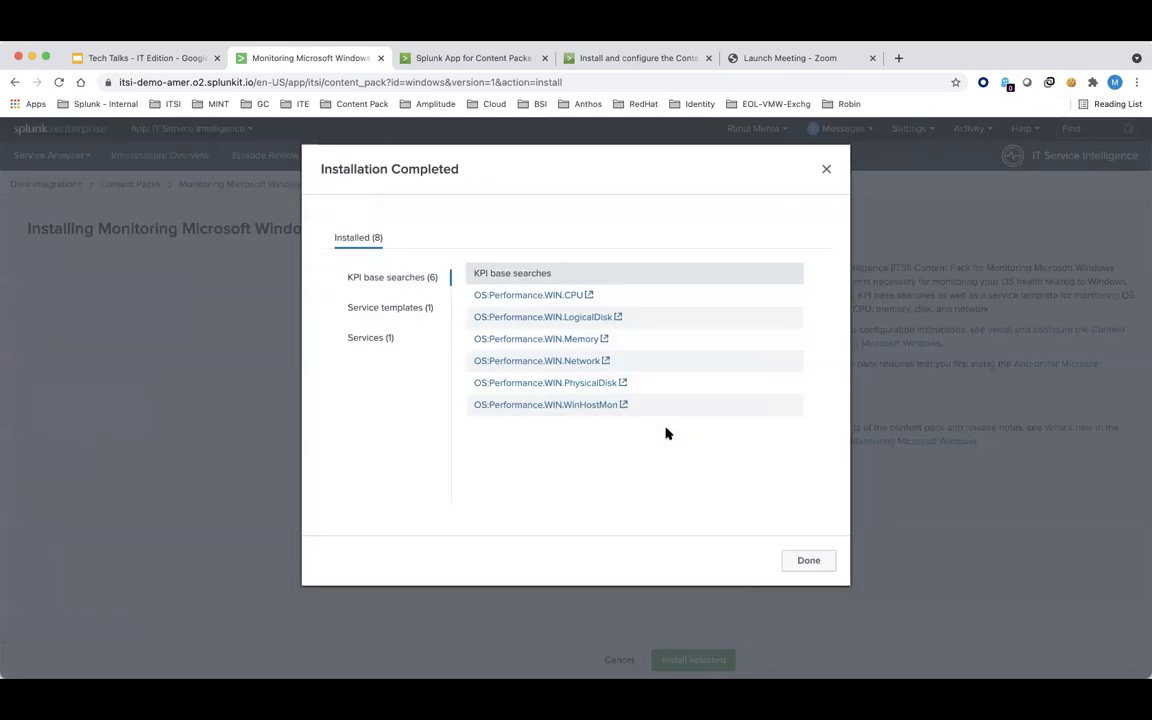
Close the installation summary and scroll to find Monitoring Microsoft Windows flagged as installed.
left_click(827, 558)
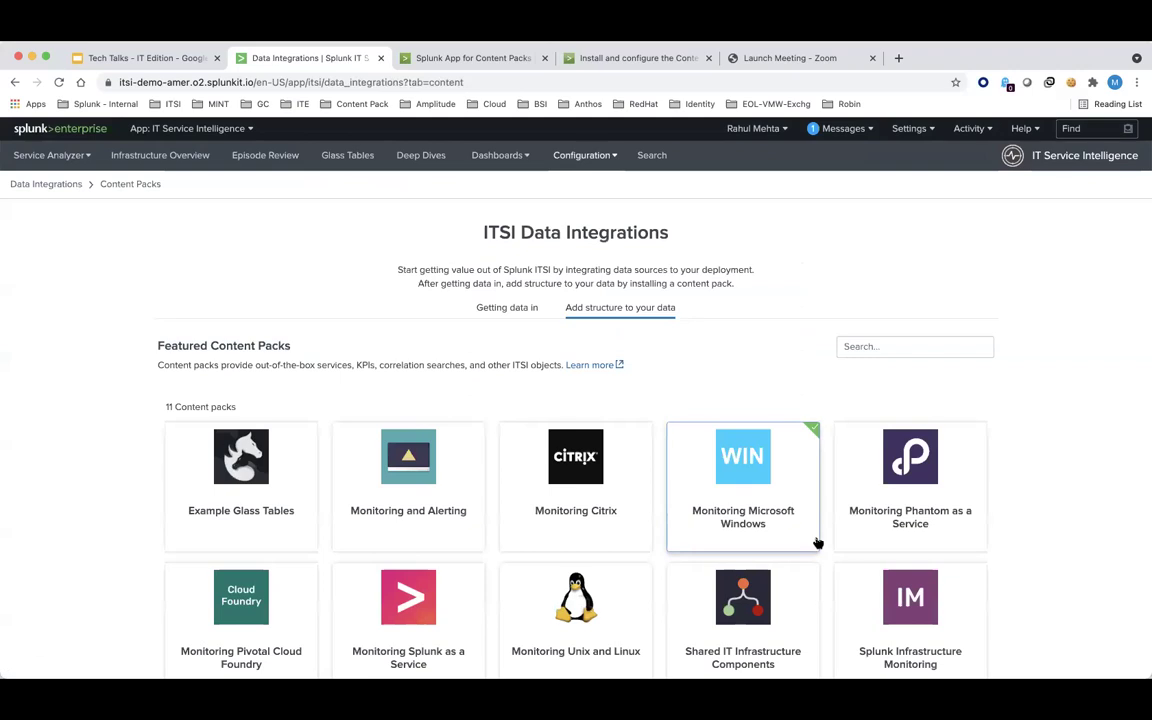
scroll(817, 543, "down", 2)
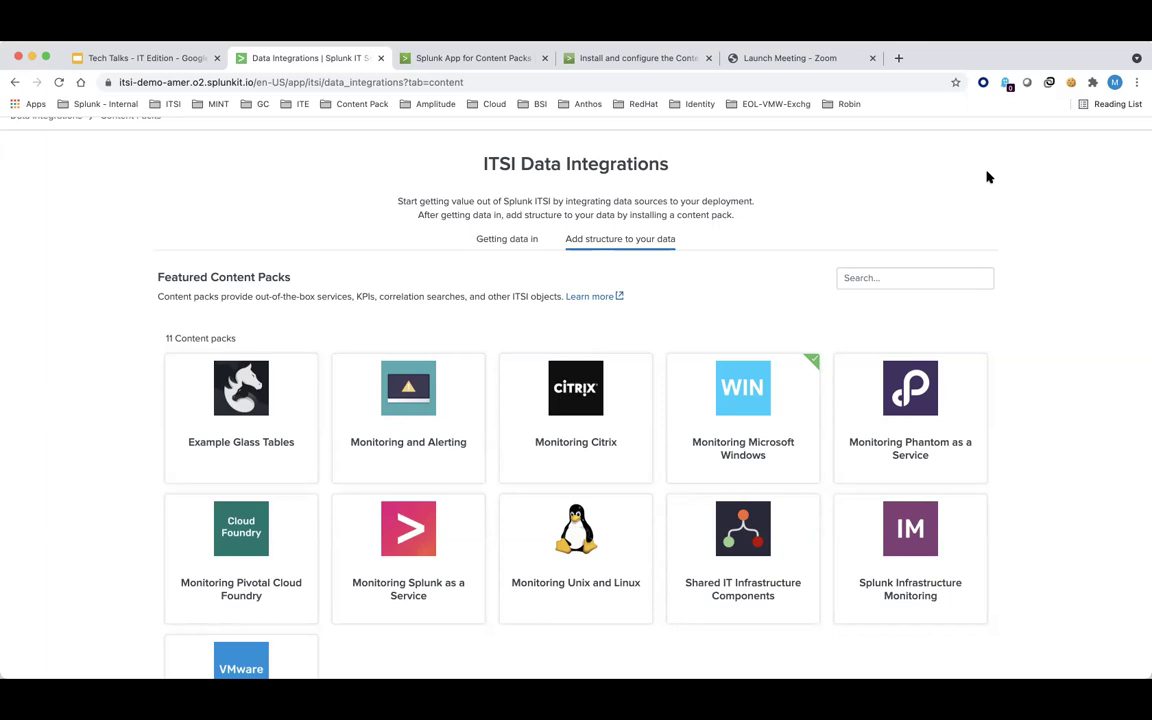
scroll(987, 177, "down", 2)
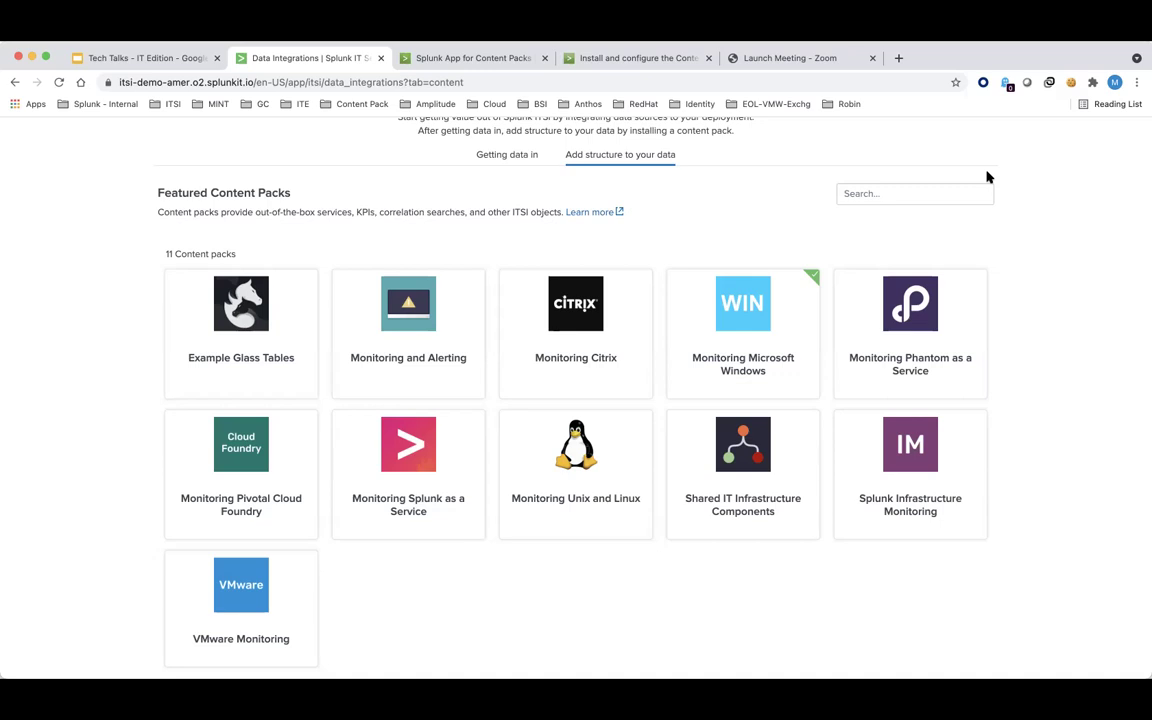
scroll(987, 177, "up", 3)
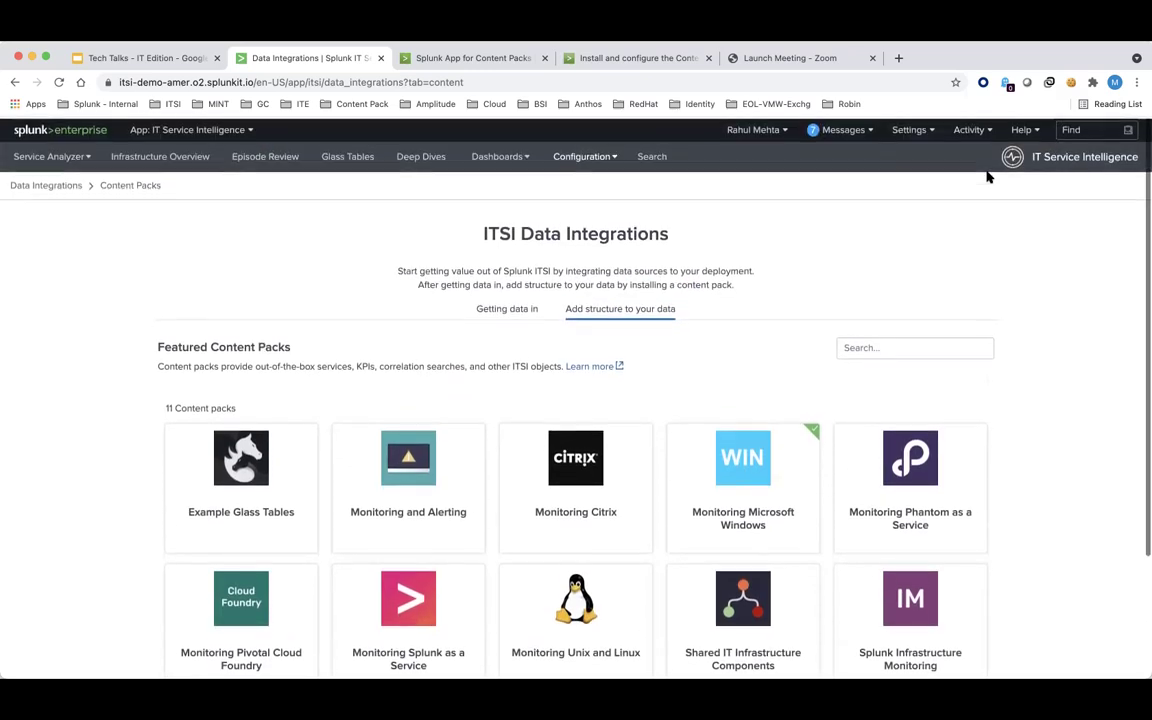
scroll(987, 177, "down", 1)
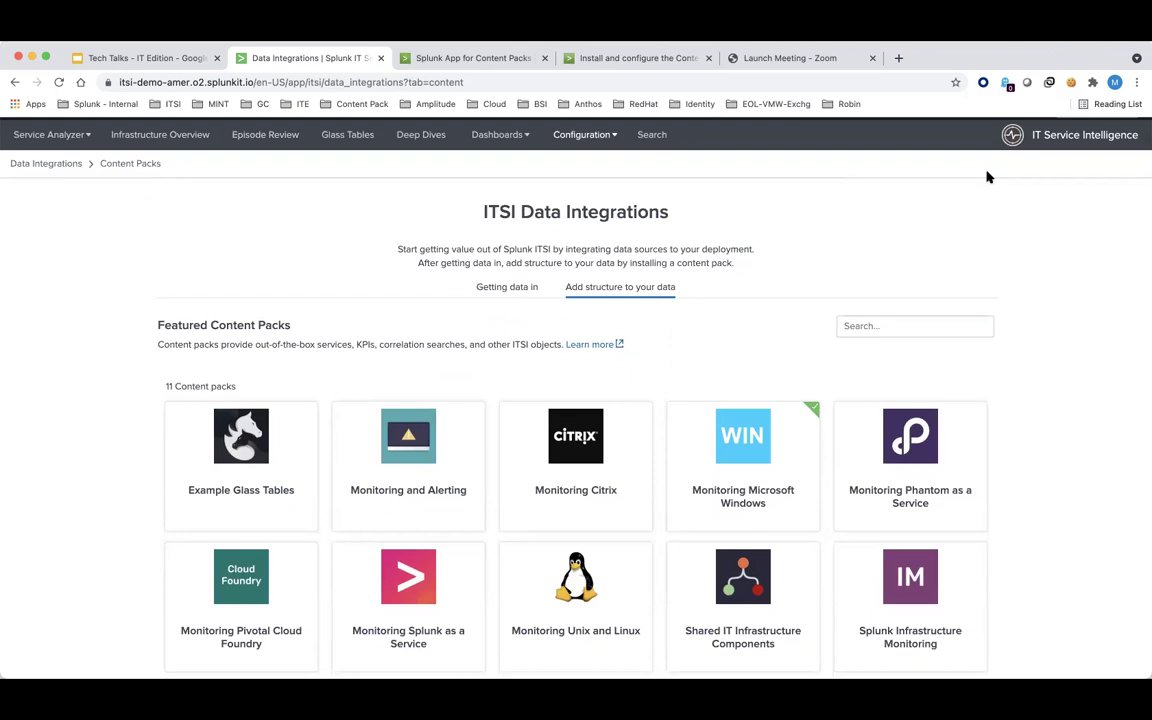
scroll(987, 177, "down", 2)
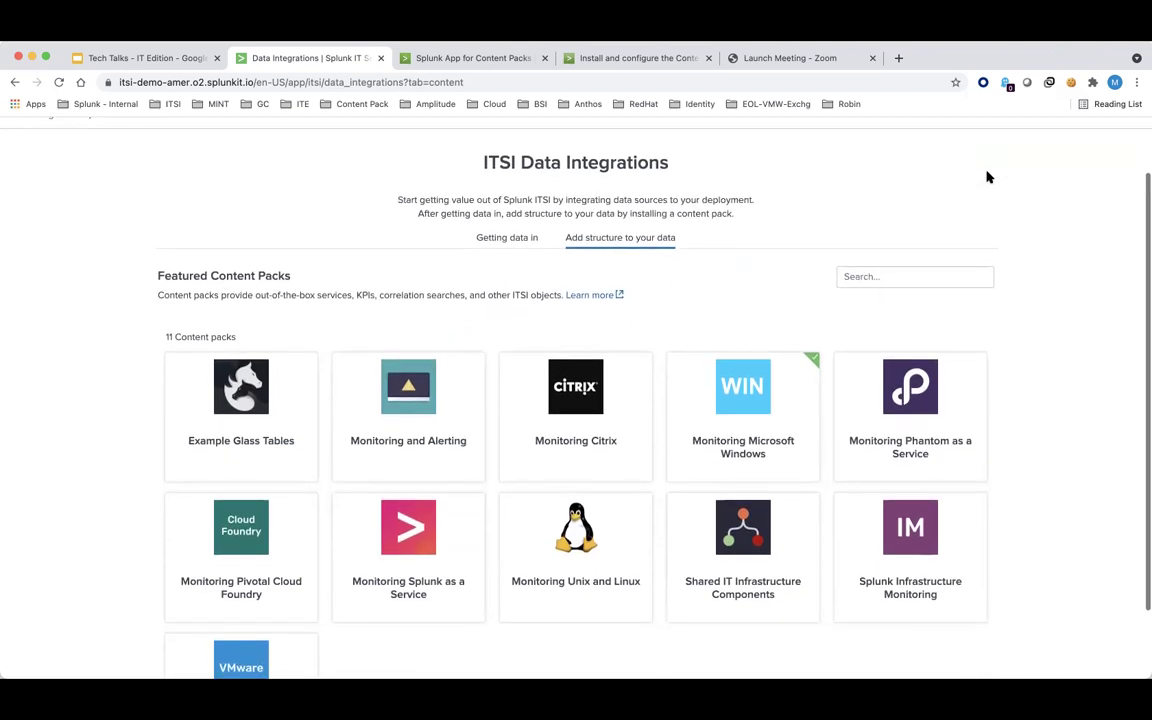
scroll(987, 177, "down", 1)
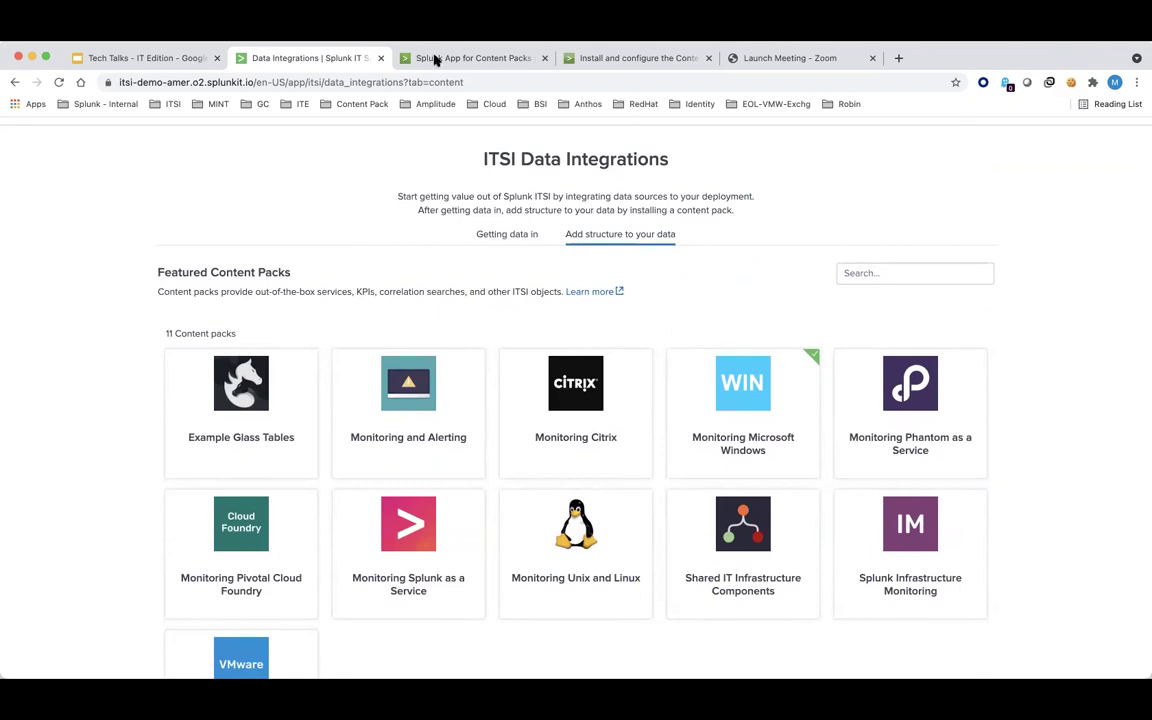
Return to the 'Tech Talks - IT Edition' deck and scroll the filmstrip to slide 7, Demo.
left_click(176, 62)
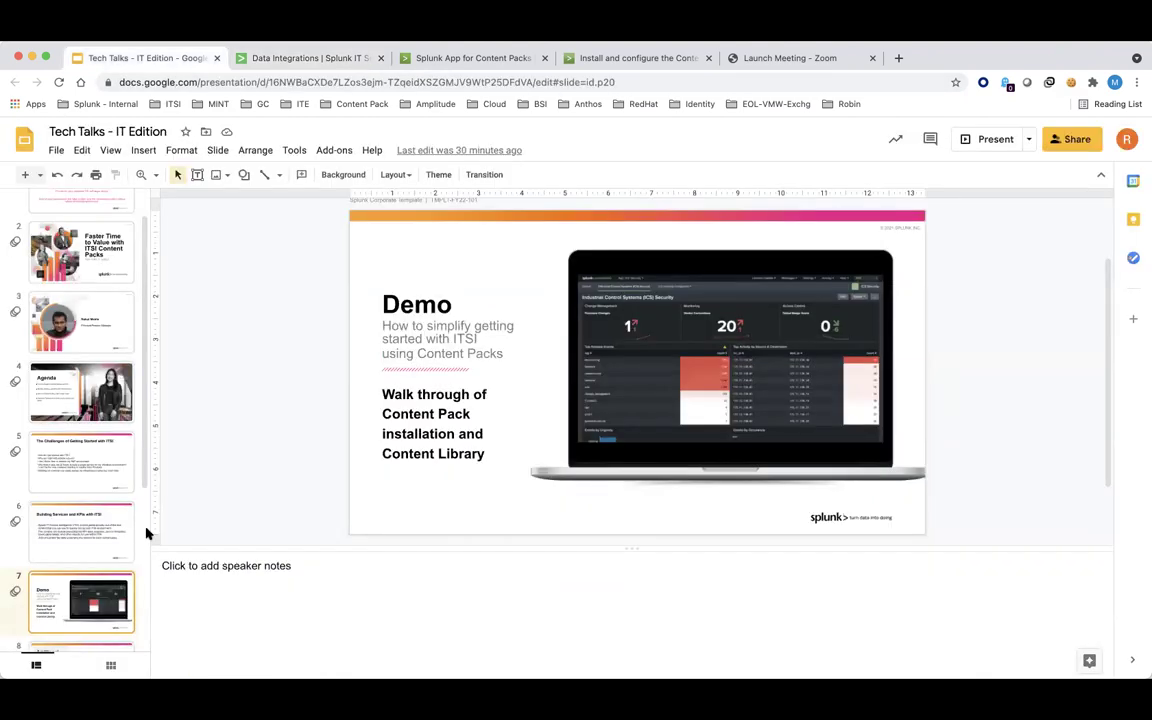
scroll(85, 540, "down", 2)
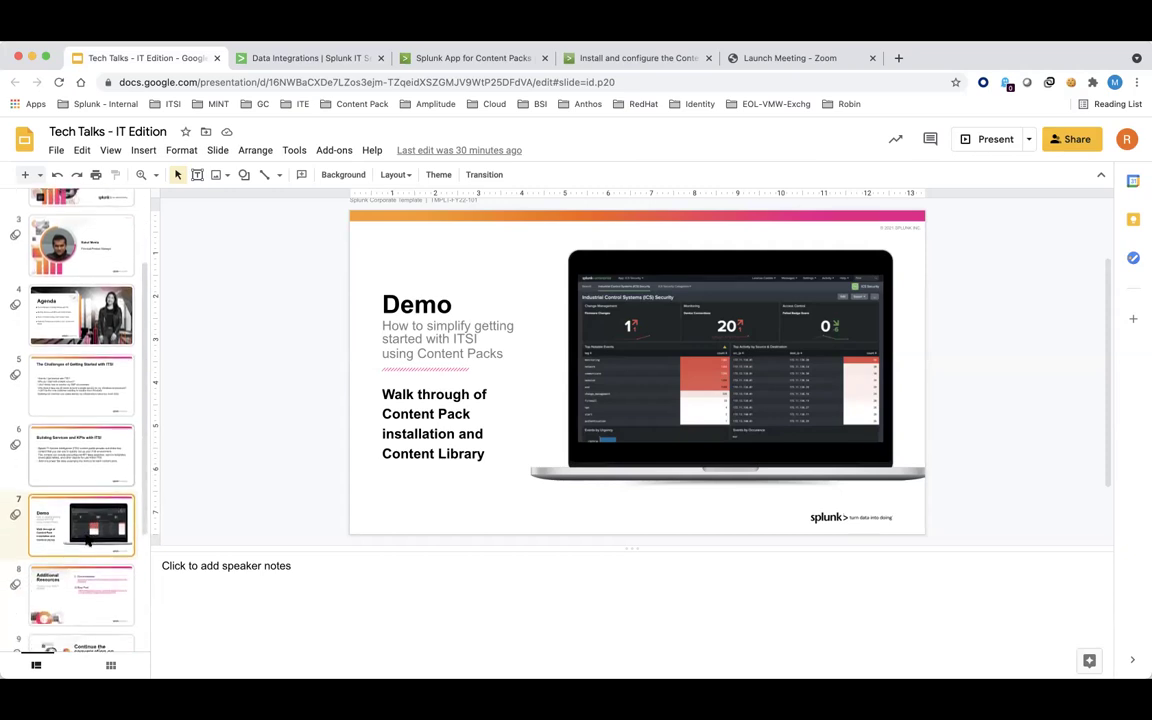